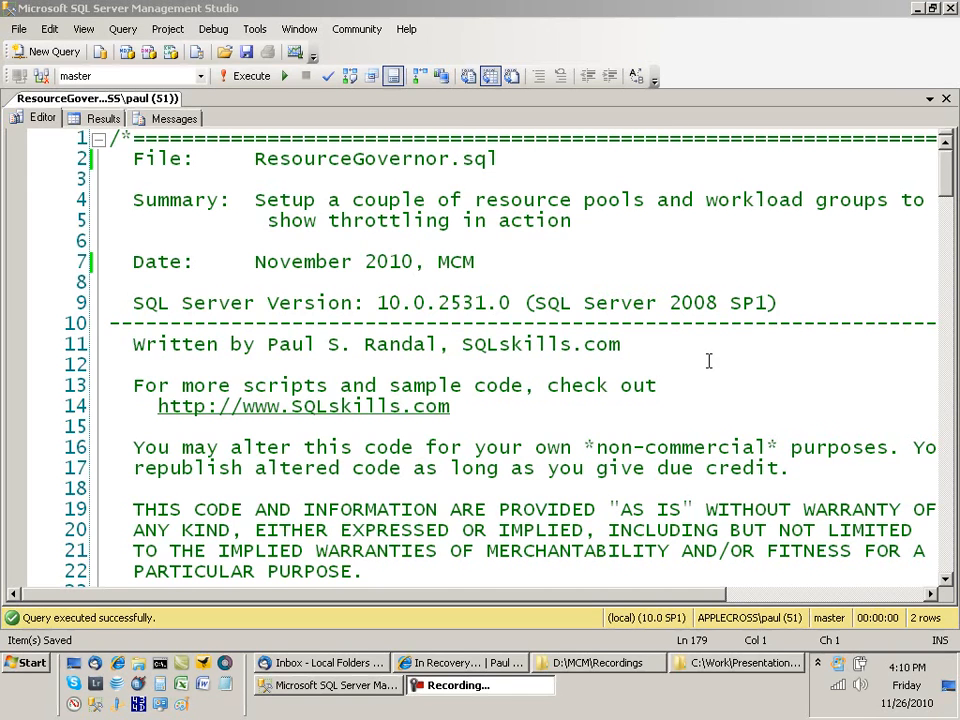
Step: Run the USE master configuration query, returning classifier_function_id 0 and is_reconfiguration_pending 0
click(697, 352)
scroll(703, 346, down, 3)
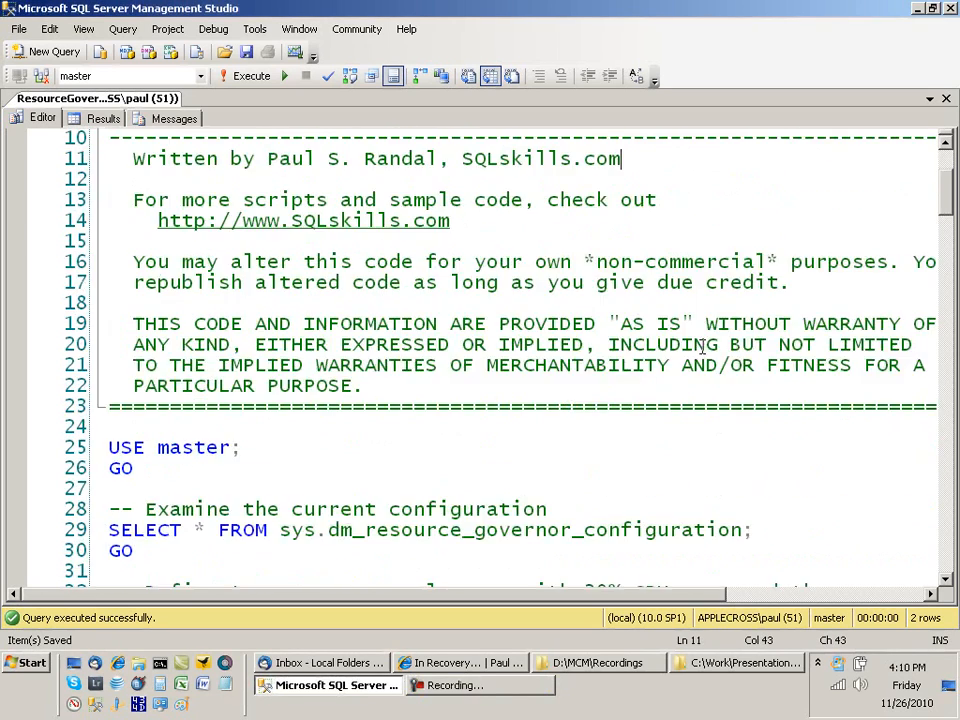
scroll(703, 346, down, 3)
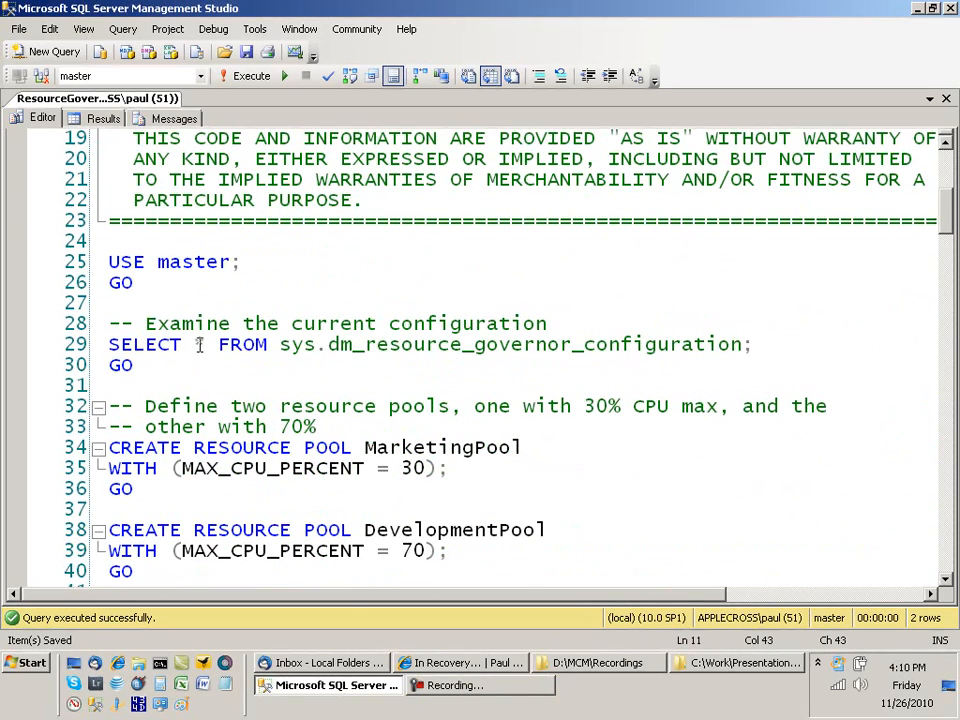
click(142, 367)
drag(142, 367, 100, 262)
key(F5)
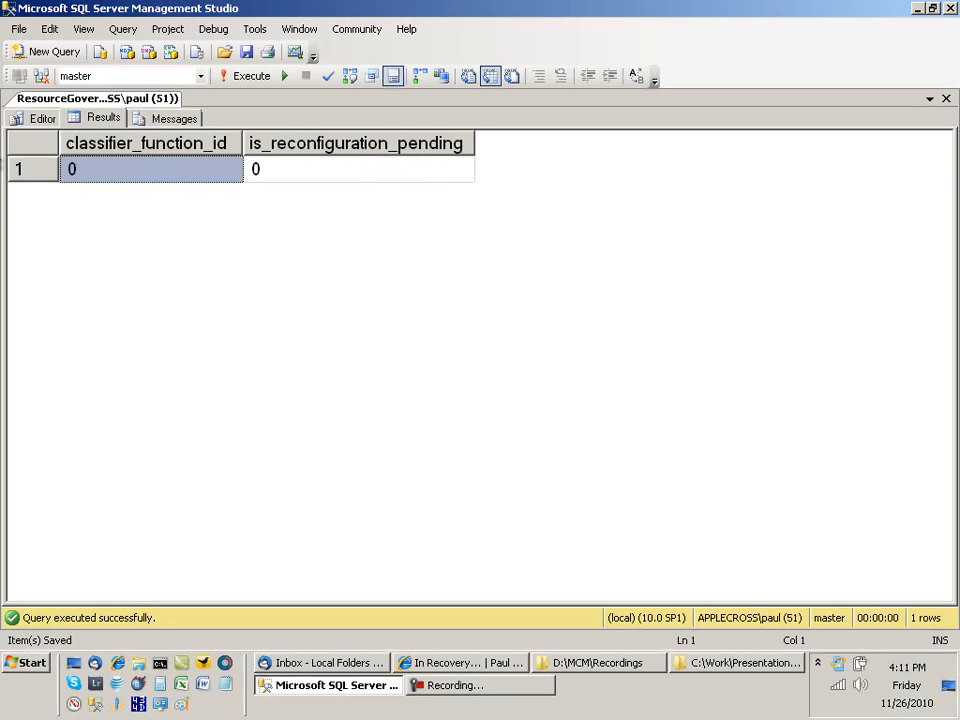
click(50, 120)
scroll(475, 262, down, 1)
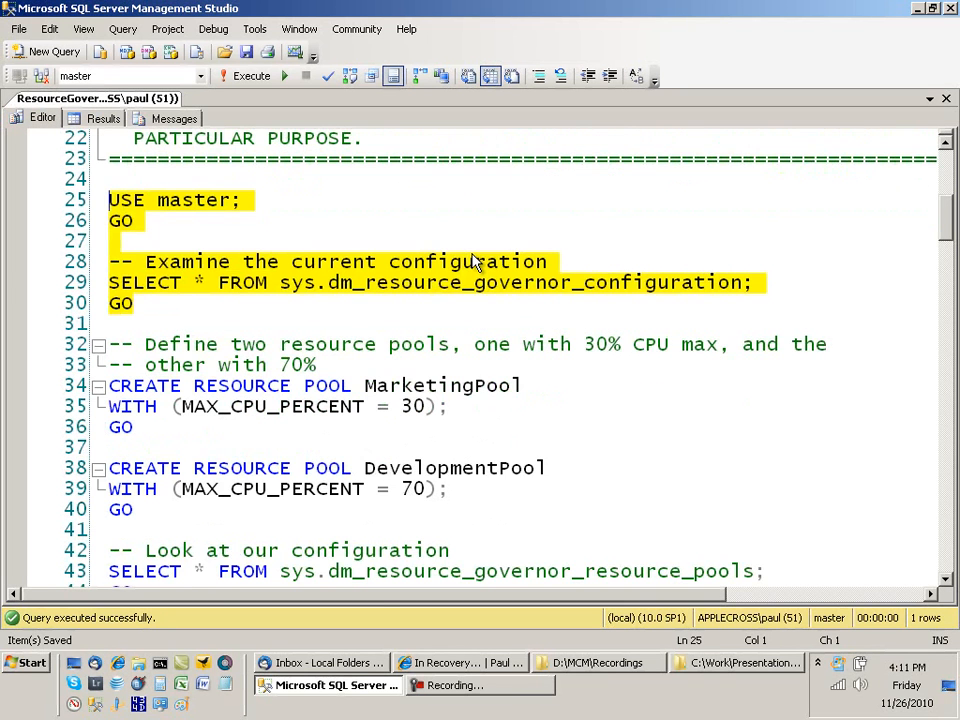
scroll(475, 262, down, 1)
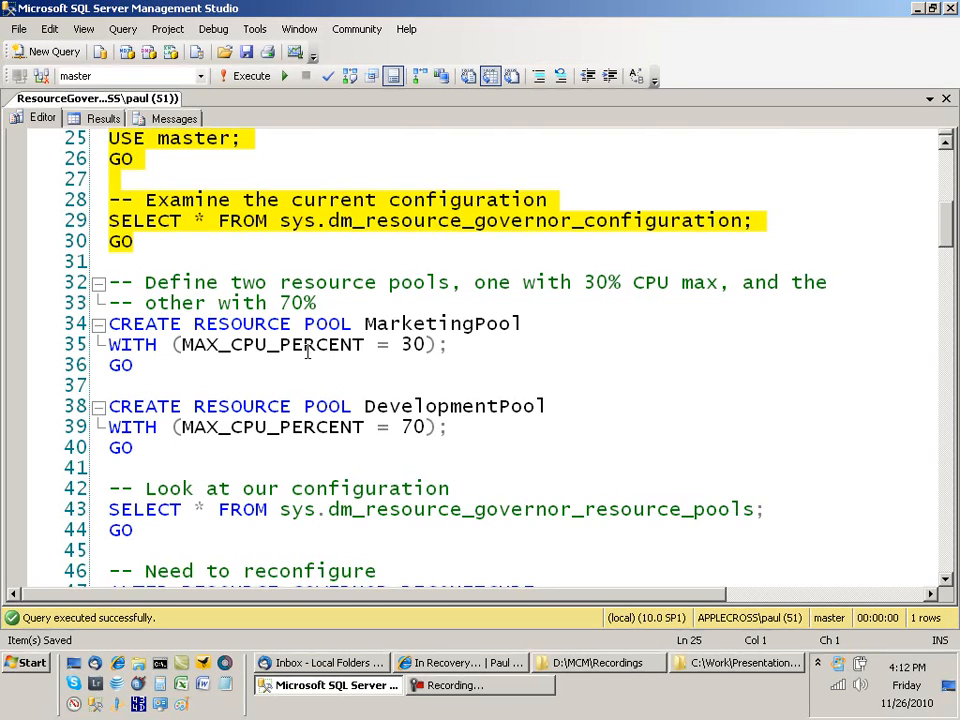
Step: Create MarketingPool capped at 30% CPU and DevelopmentPool capped at 70%
drag(108, 324, 164, 369)
drag(108, 406, 178, 446)
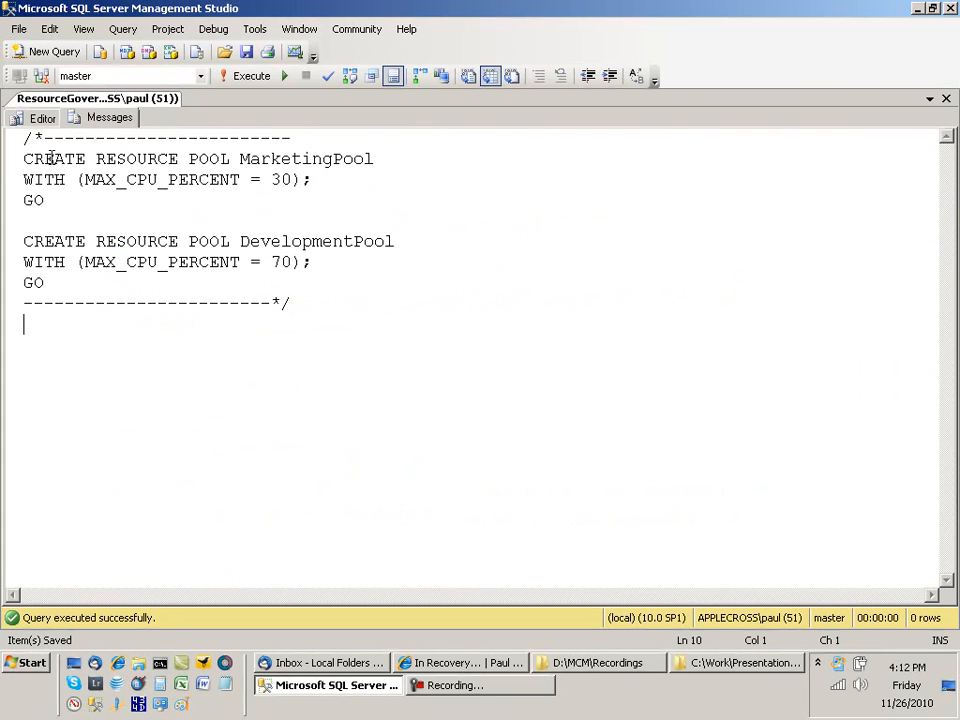
click(36, 120)
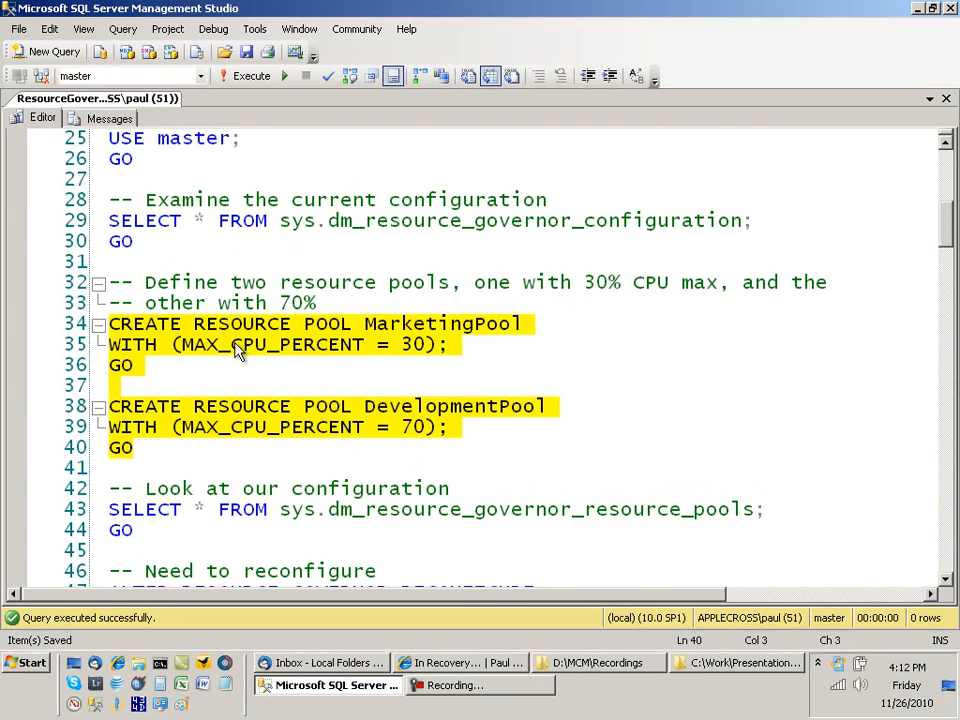
scroll(237, 347, down, 1)
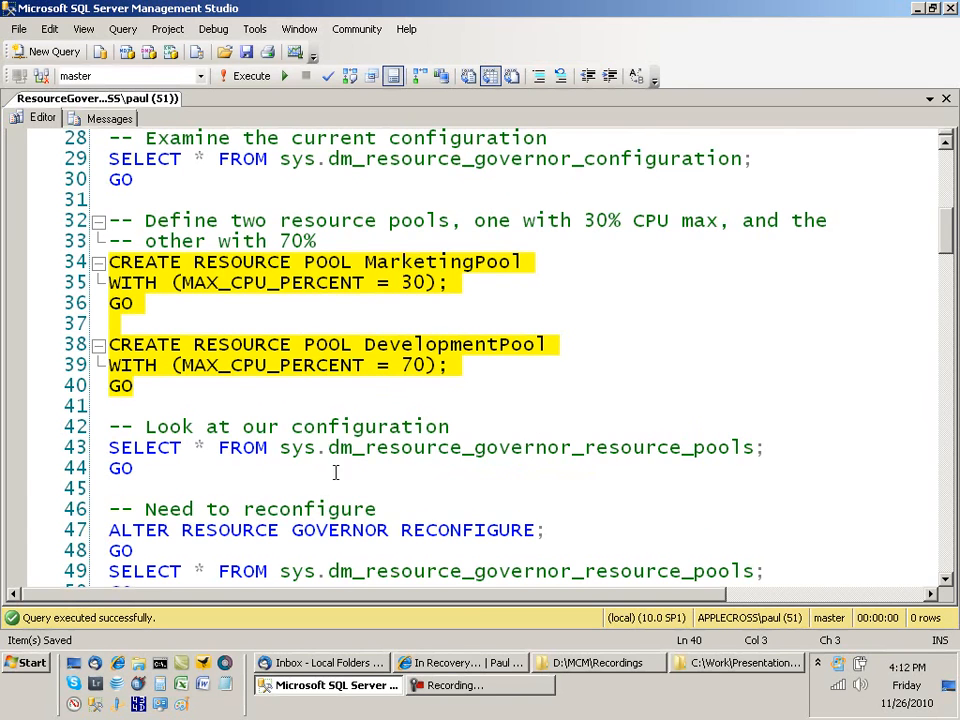
Step: Query sys.dm_resource_governor_resource_pools, which still lists only the internal and default pools
drag(136, 468, 105, 448)
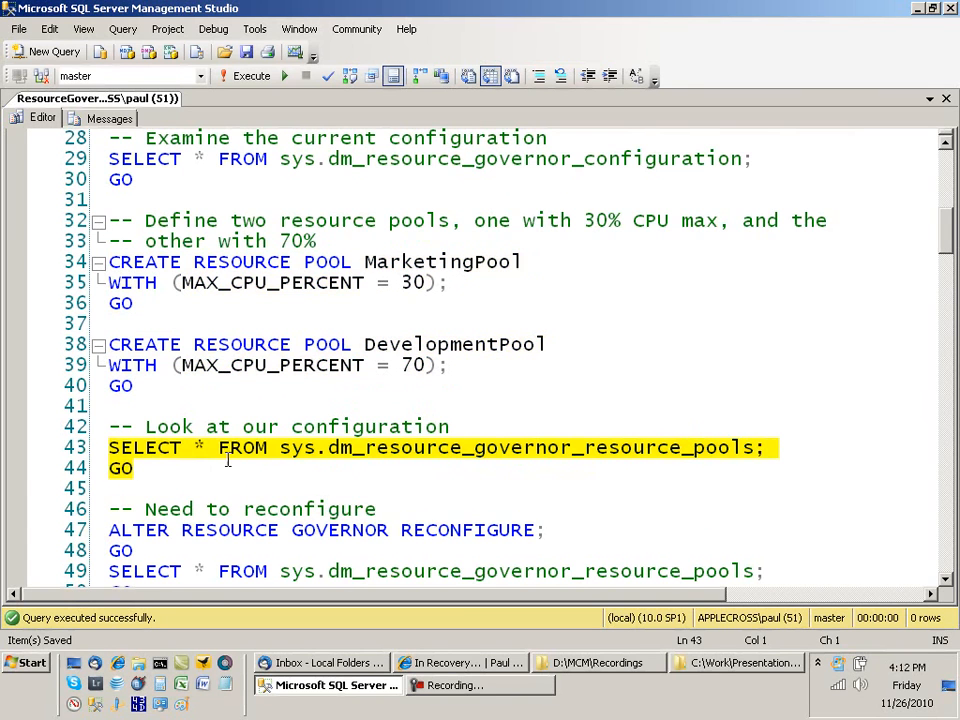
key(F5)
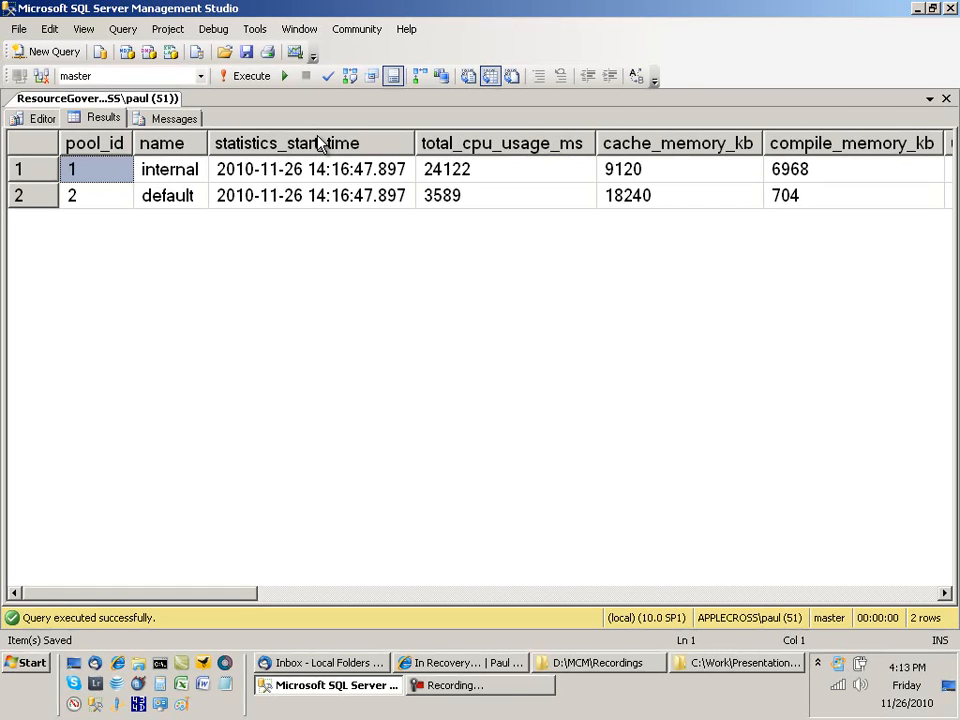
click(36, 118)
scroll(308, 335, down, 2)
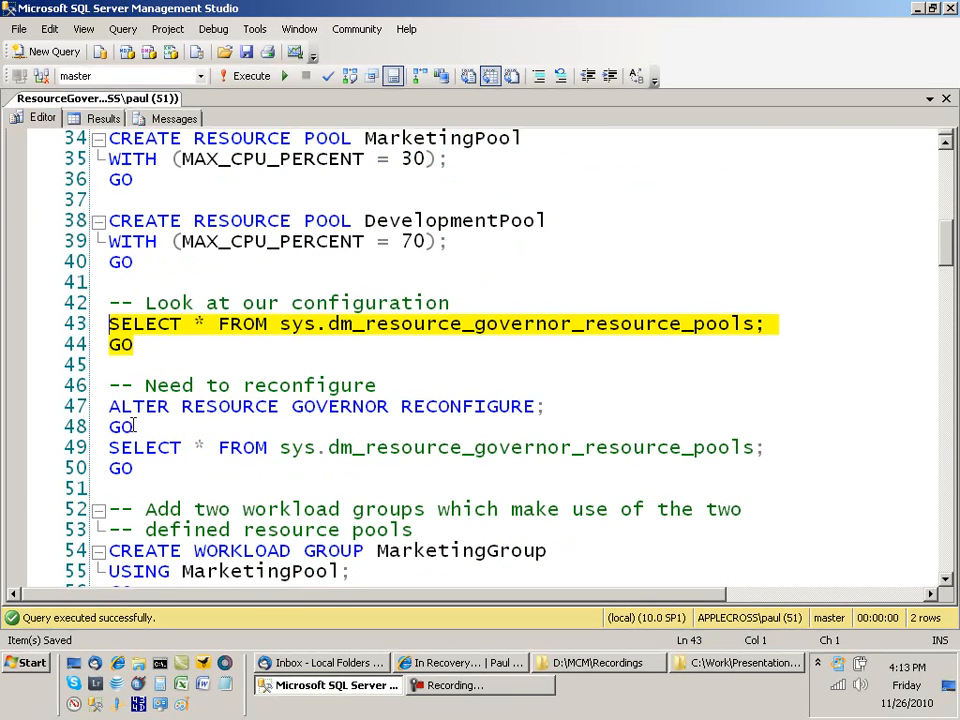
Step: Run ALTER RESOURCE GOVERNOR RECONFIGURE with the pool query, now returning 4 pools
drag(110, 408, 150, 464)
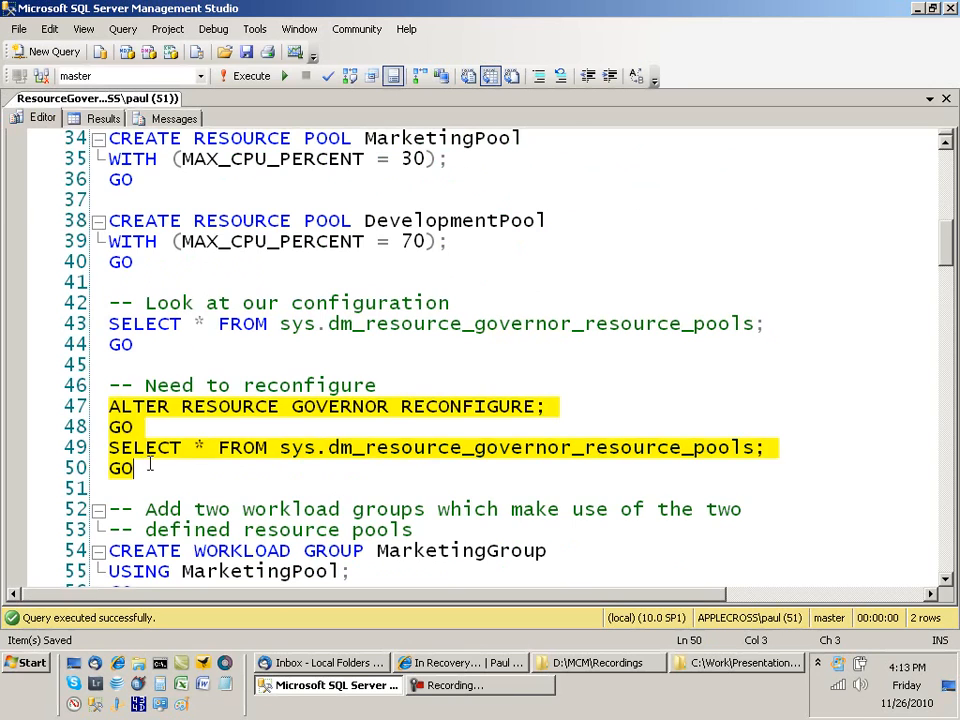
key(F5)
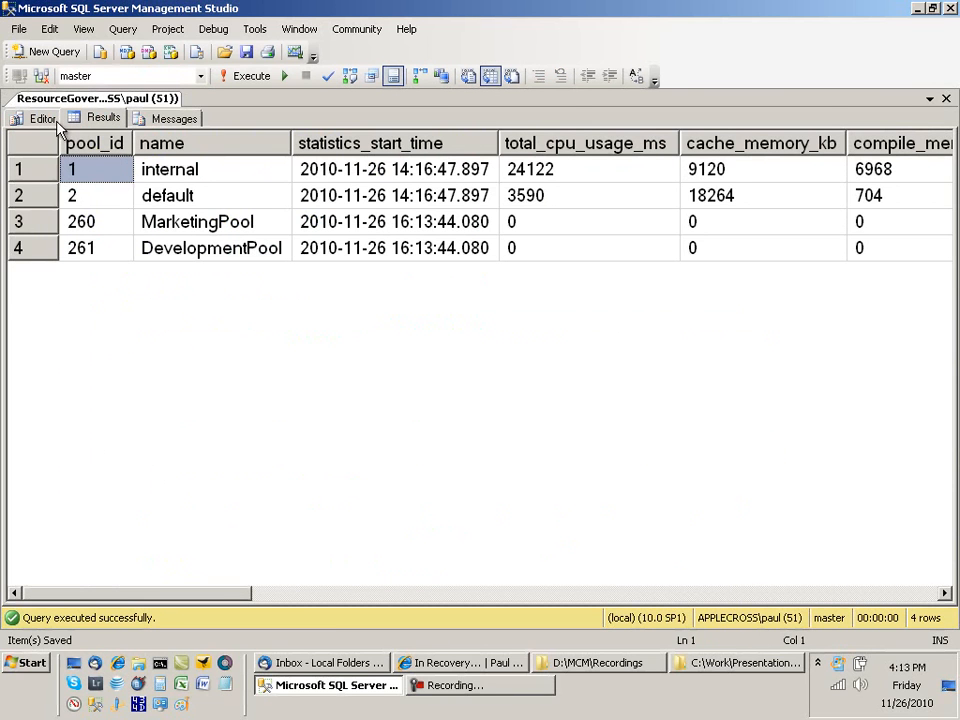
click(40, 118)
scroll(241, 212, down, 1)
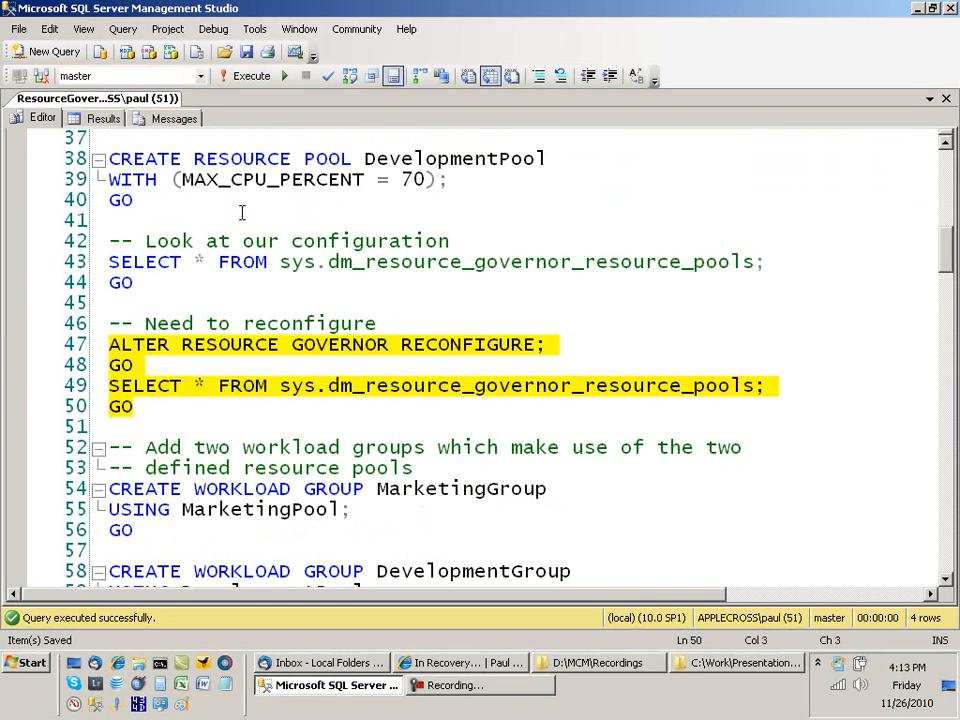
scroll(241, 212, down, 1)
scroll(246, 221, down, 1)
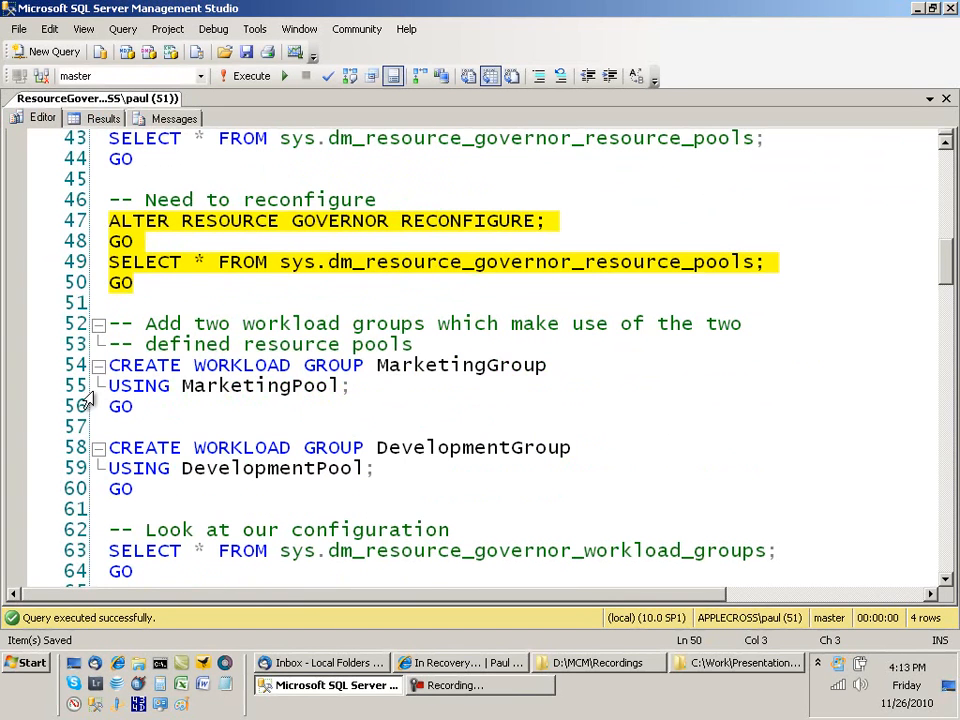
click(110, 364)
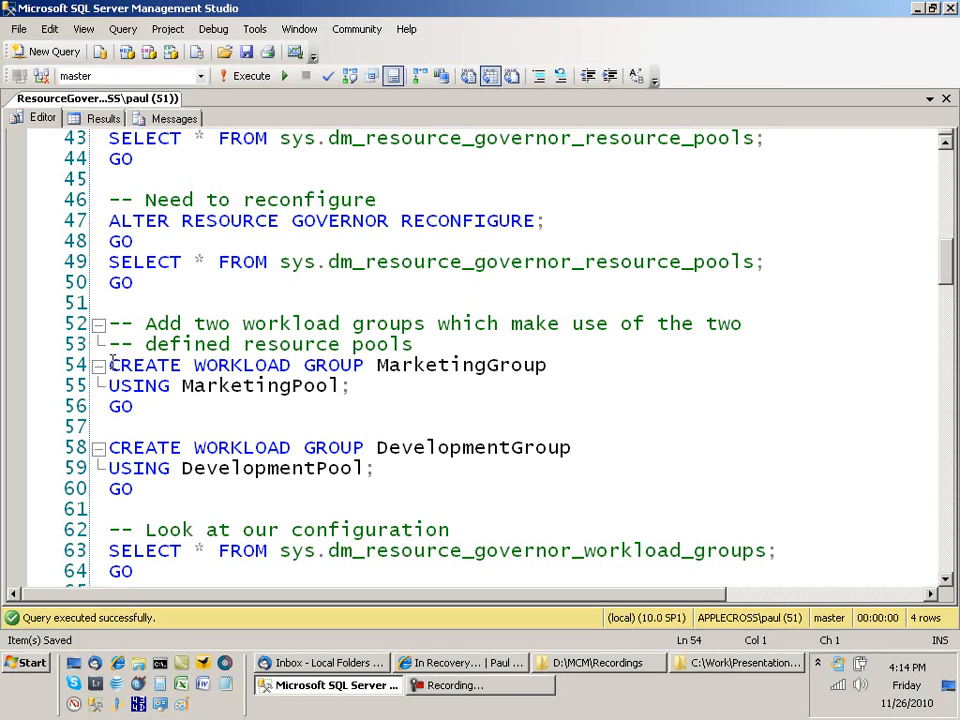
Step: Create the MarketingGroup and DevelopmentGroup workload groups on their pools
drag(112, 364, 155, 482)
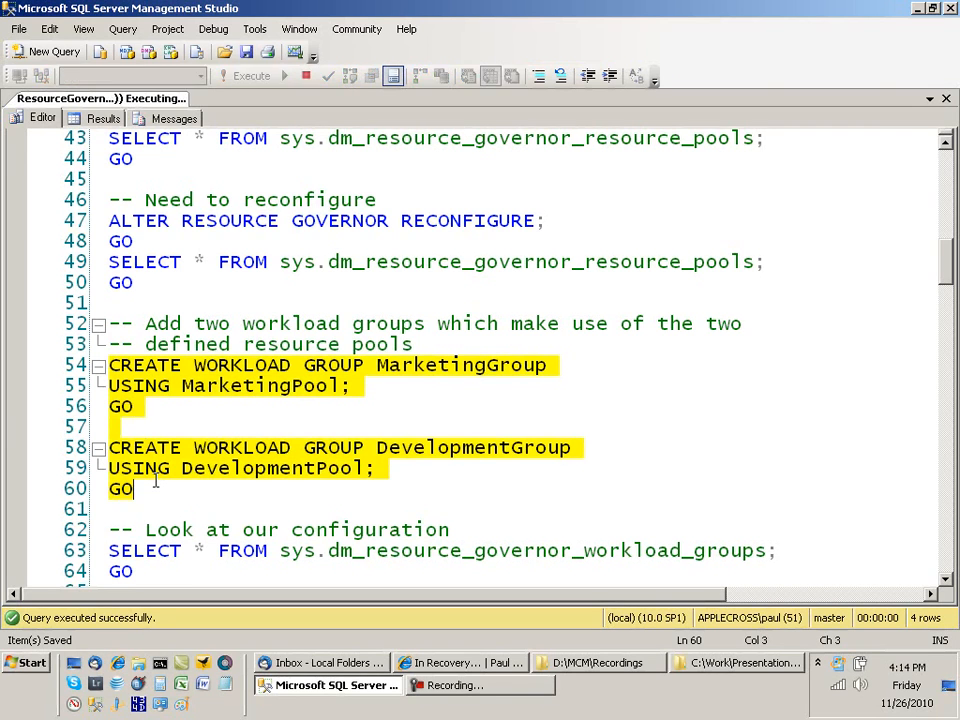
key(F5)
click(44, 118)
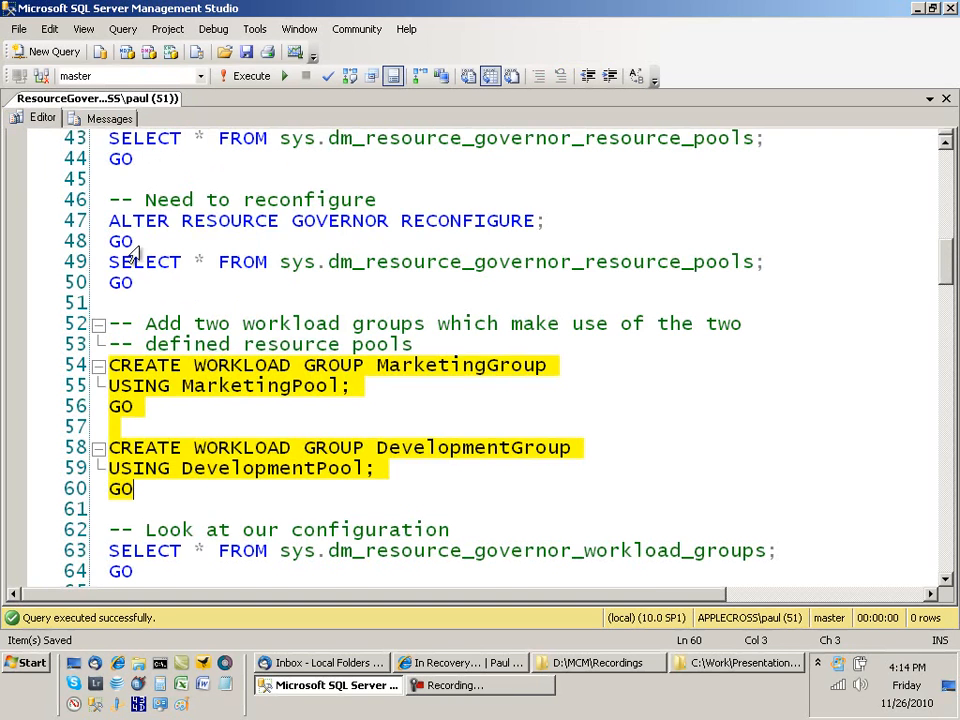
scroll(60, 300, down, 1)
Step: Run the workload groups listing query on sys.dm_resource_governor_workload_groups
click(121, 508)
drag(130, 509, 110, 488)
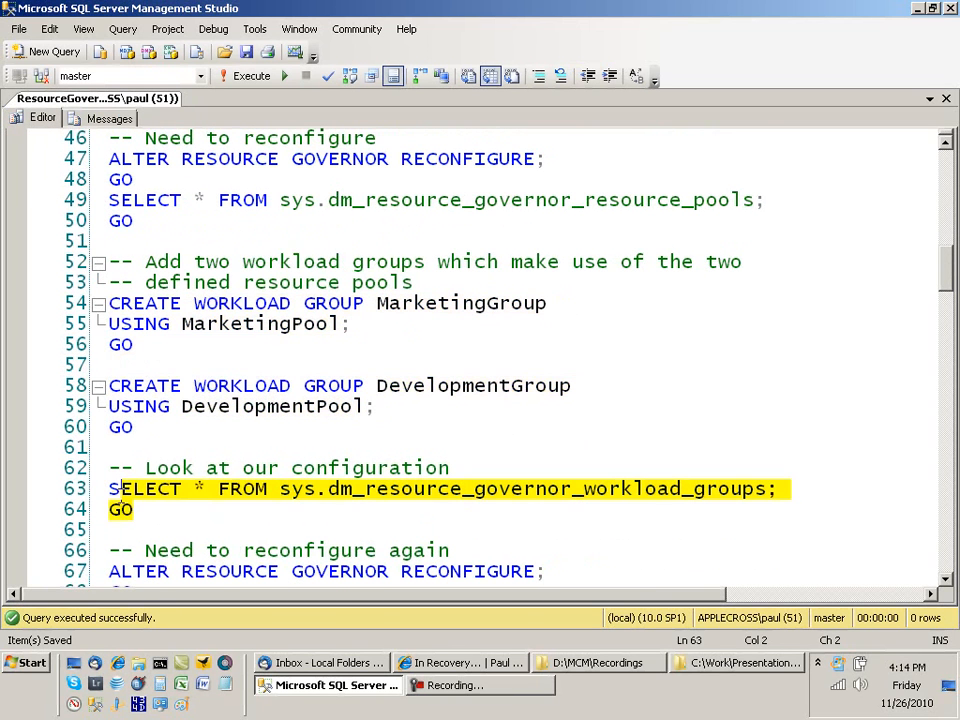
key(F5)
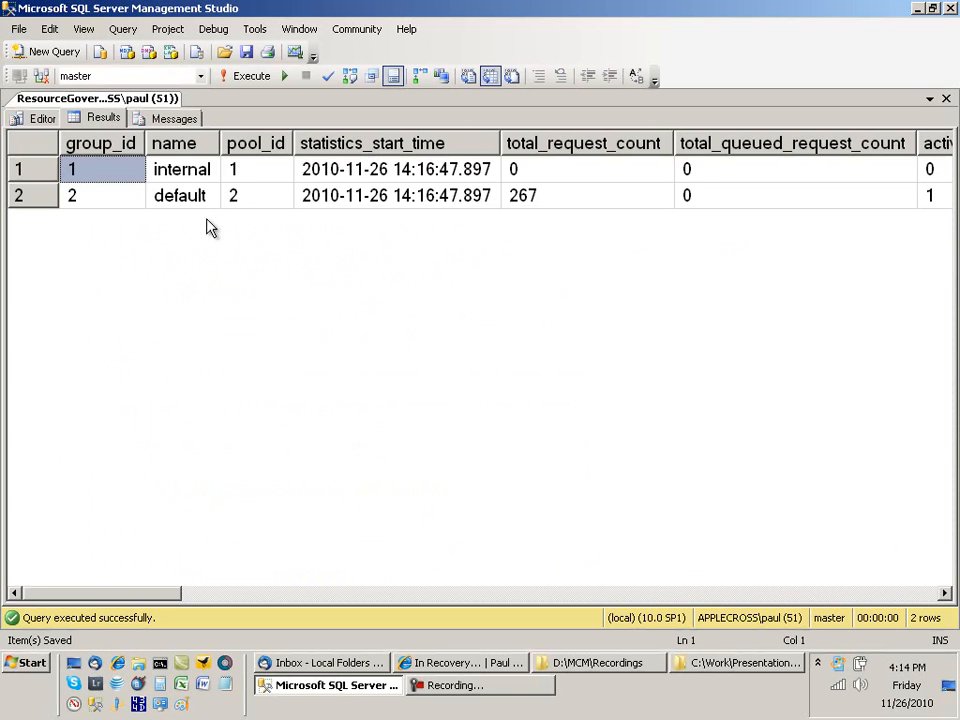
click(35, 117)
scroll(95, 175, down, 3)
Step: Run the second RECONFIGURE batch so all four workload groups are listed
click(140, 447)
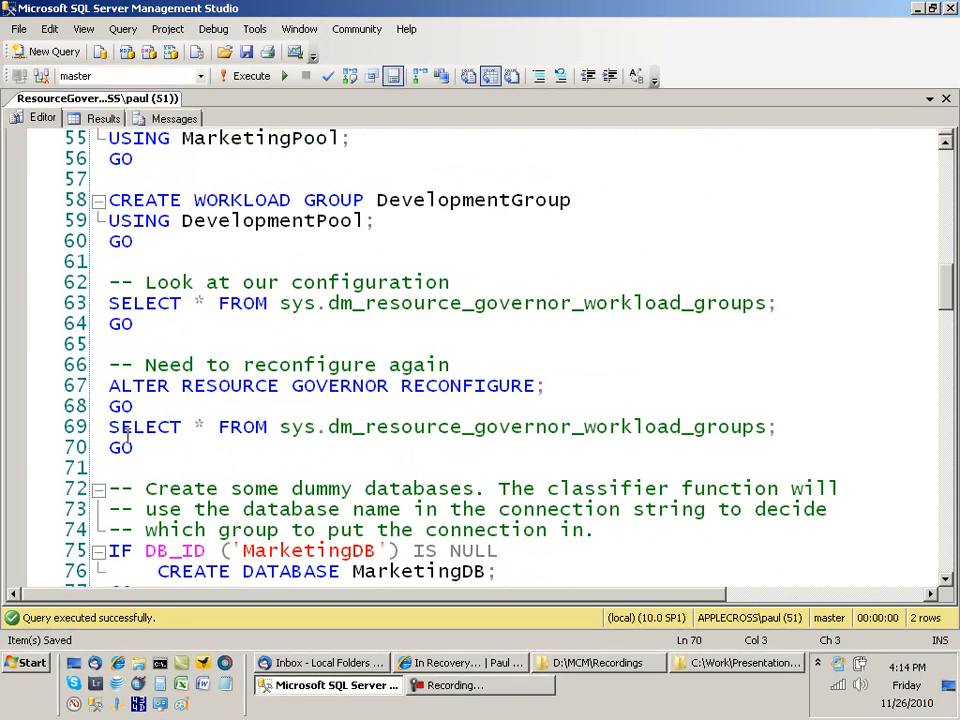
drag(140, 447, 90, 388)
key(F5)
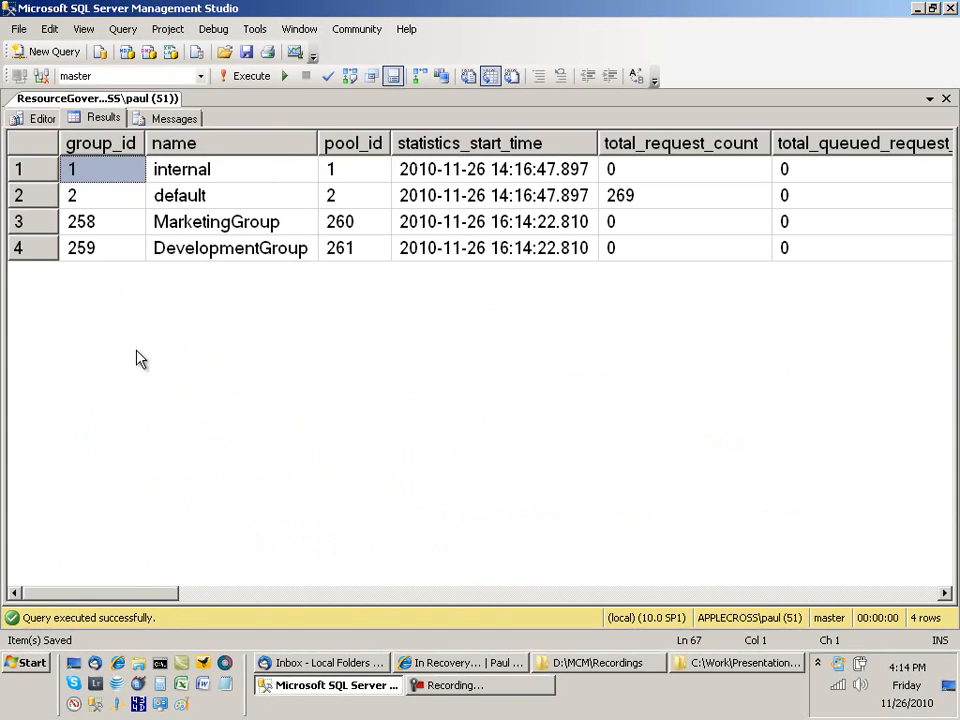
click(40, 120)
scroll(243, 255, down, 2)
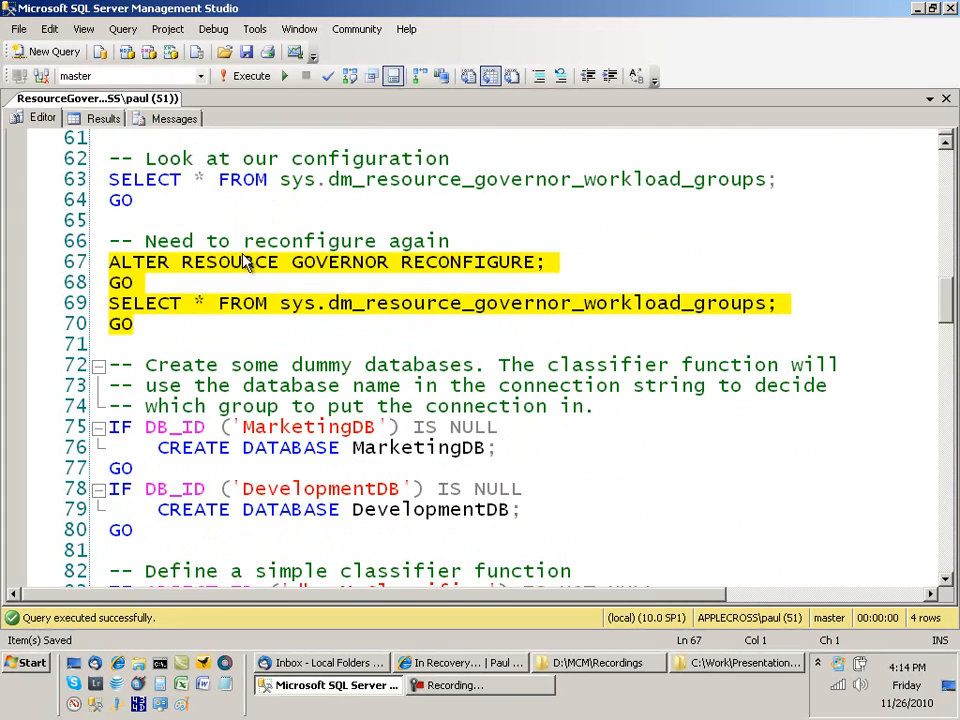
click(133, 530)
Step: Run the IF DB_ID … CREATE DATABASE batch on lines 75–80 for MarketingDB and DevelopmentDB
drag(133, 530, 85, 433)
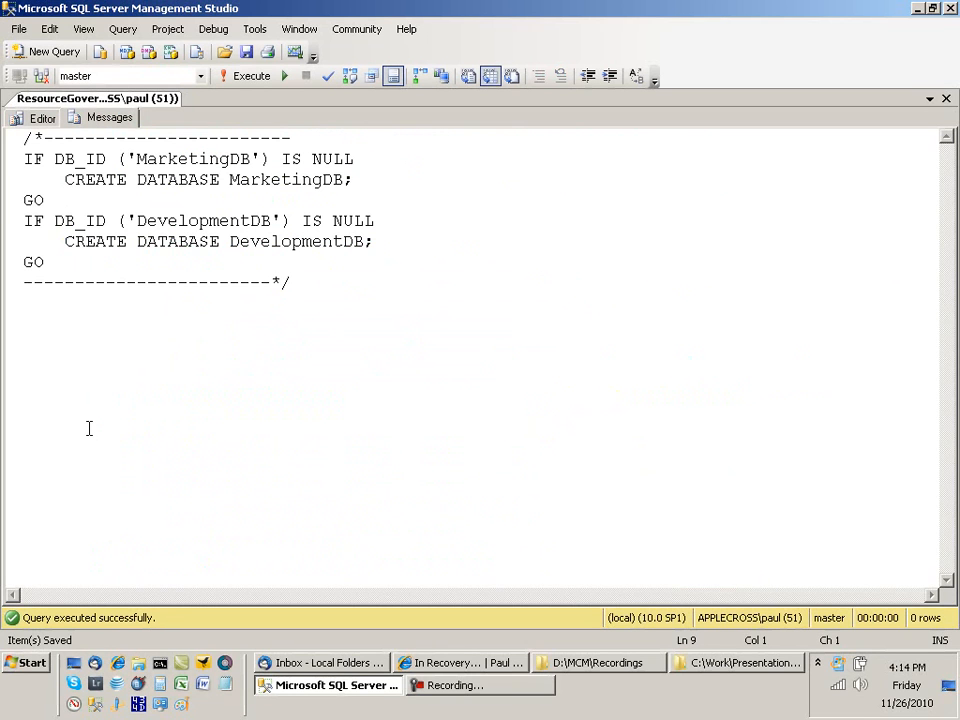
click(38, 117)
scroll(257, 318, down, 4)
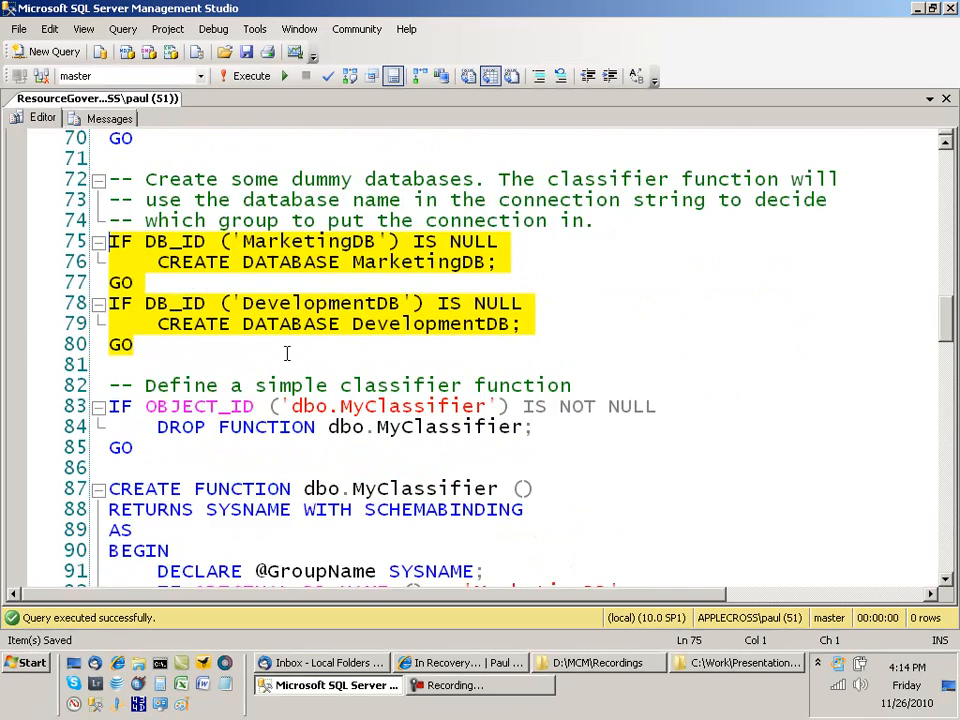
scroll(381, 365, down, 2)
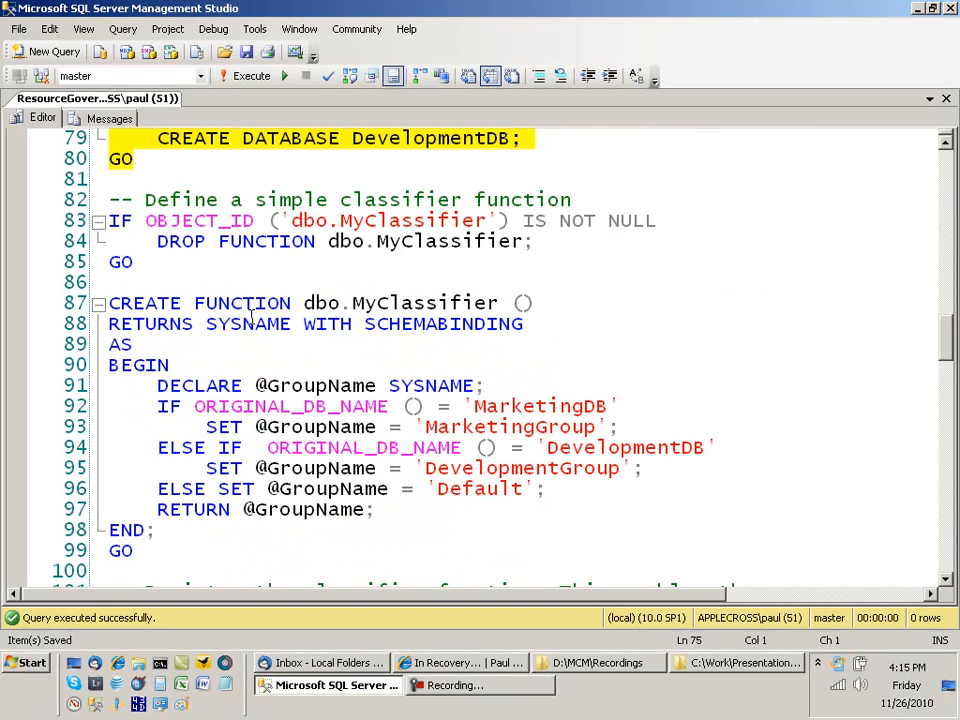
Step: Run the CREATE FUNCTION dbo.MyClassifier batch routing MarketingDB and DevelopmentDB sessions to their groups
drag(121, 324, 543, 325)
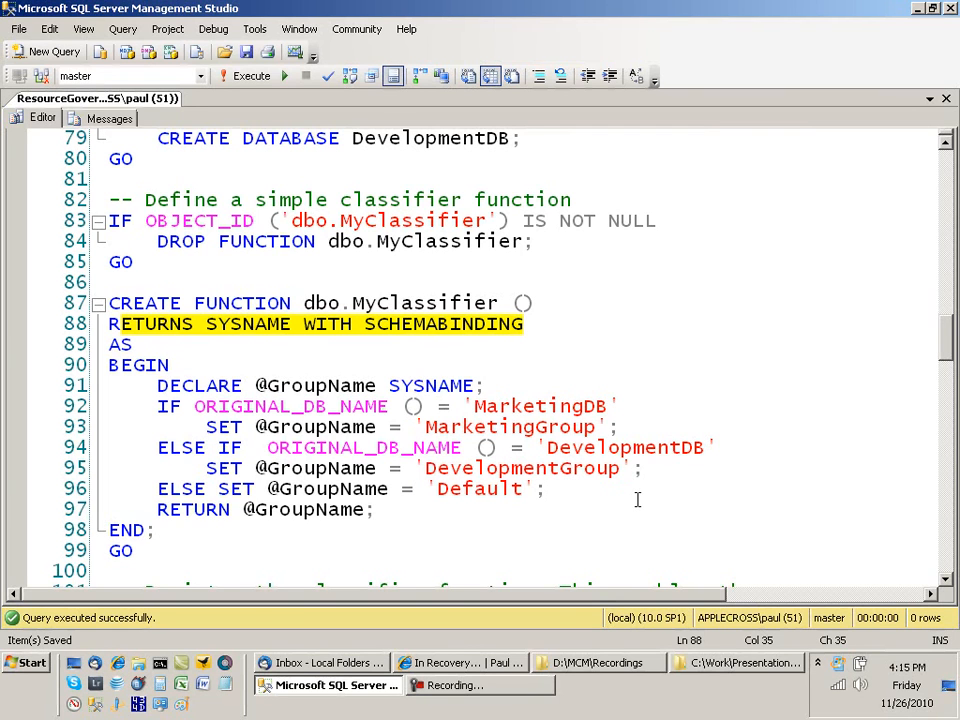
click(160, 550)
drag(160, 550, 32, 223)
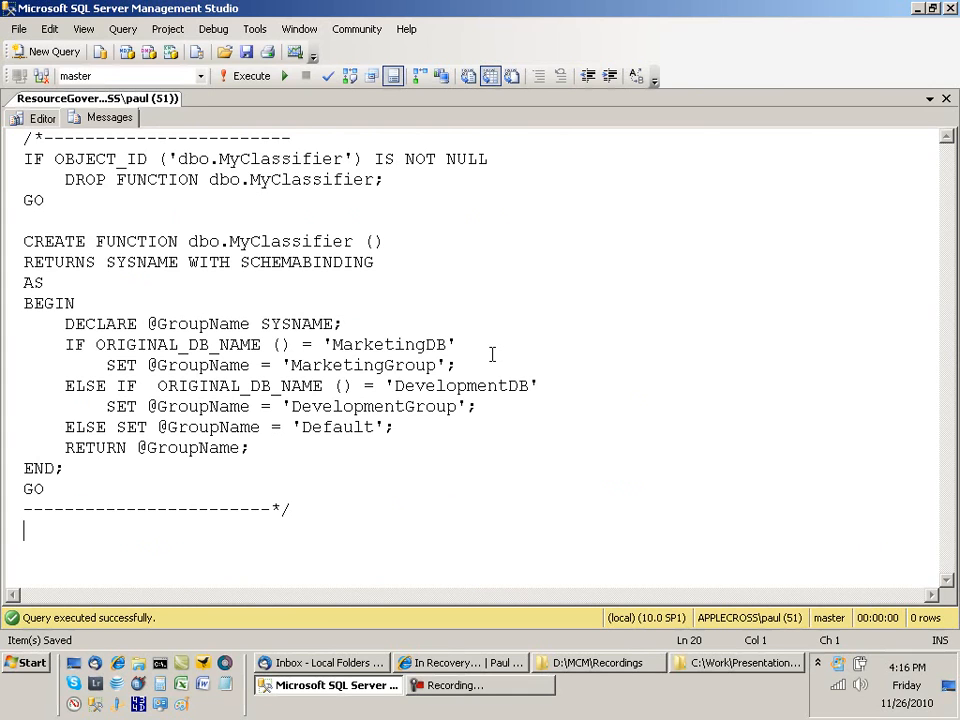
click(42, 118)
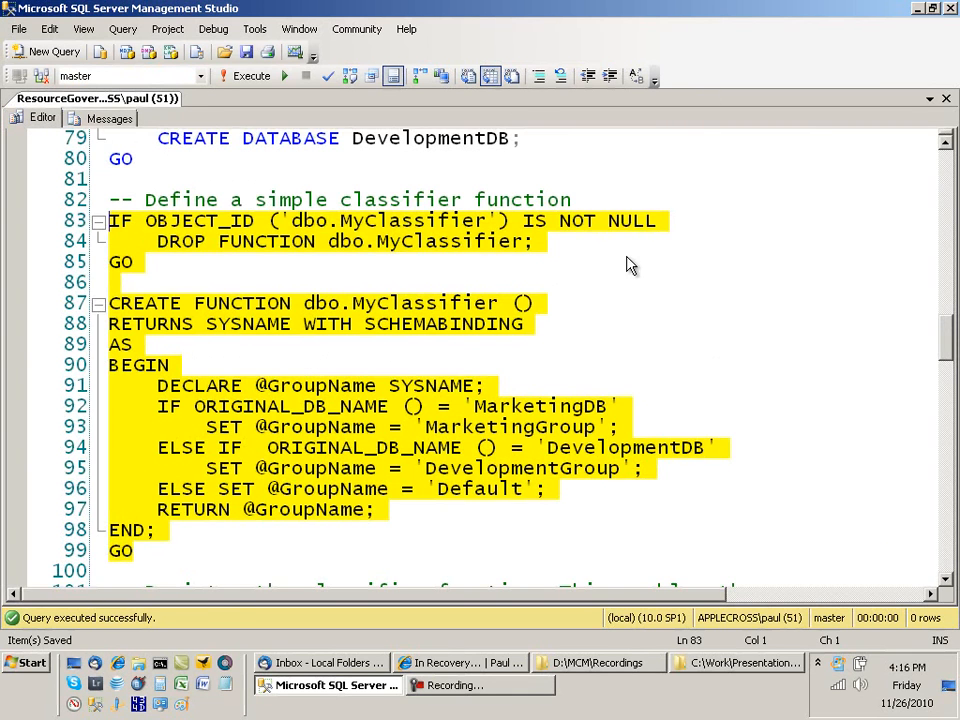
scroll(600, 265, down, 1)
scroll(666, 246, down, 3)
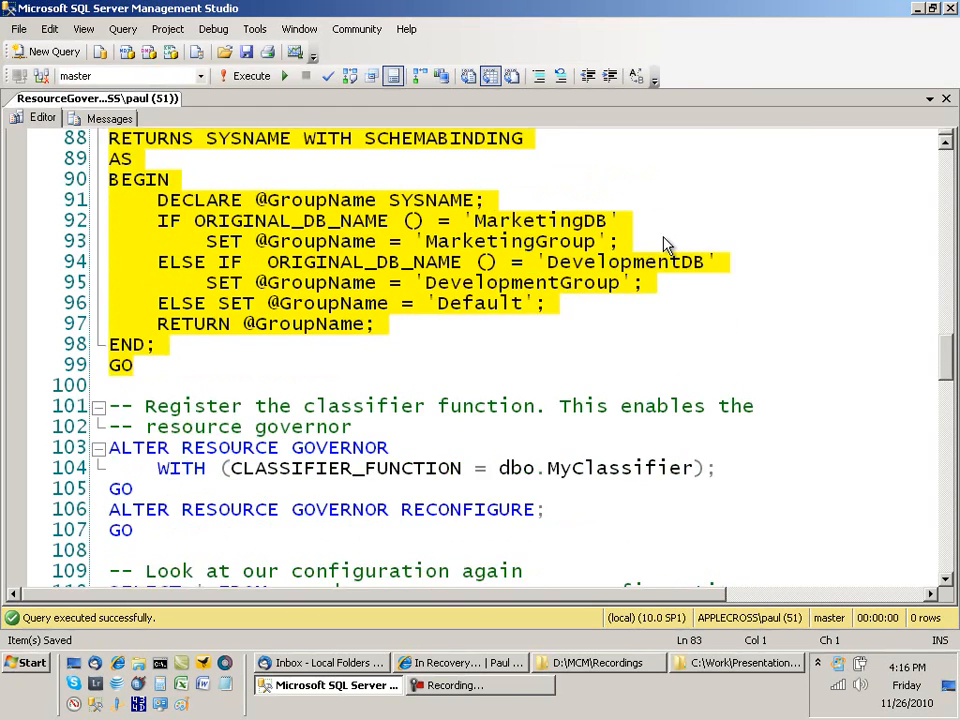
Step: Register dbo.MyClassifier with ALTER RESOURCE GOVERNOR and reconfigure
drag(105, 386, 150, 467)
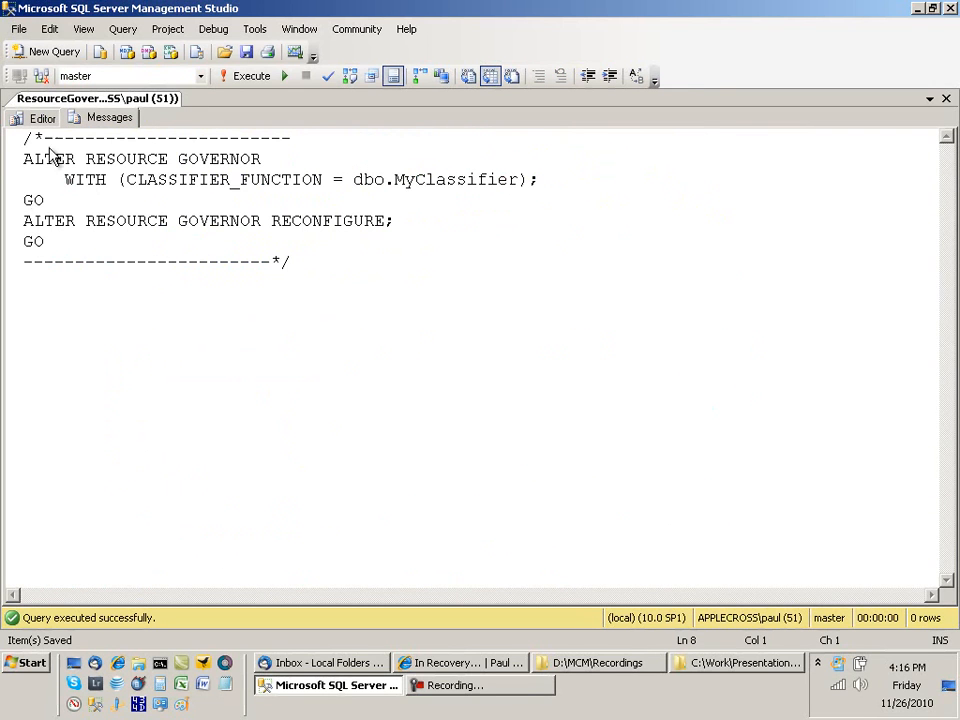
click(42, 118)
scroll(261, 328, down, 1)
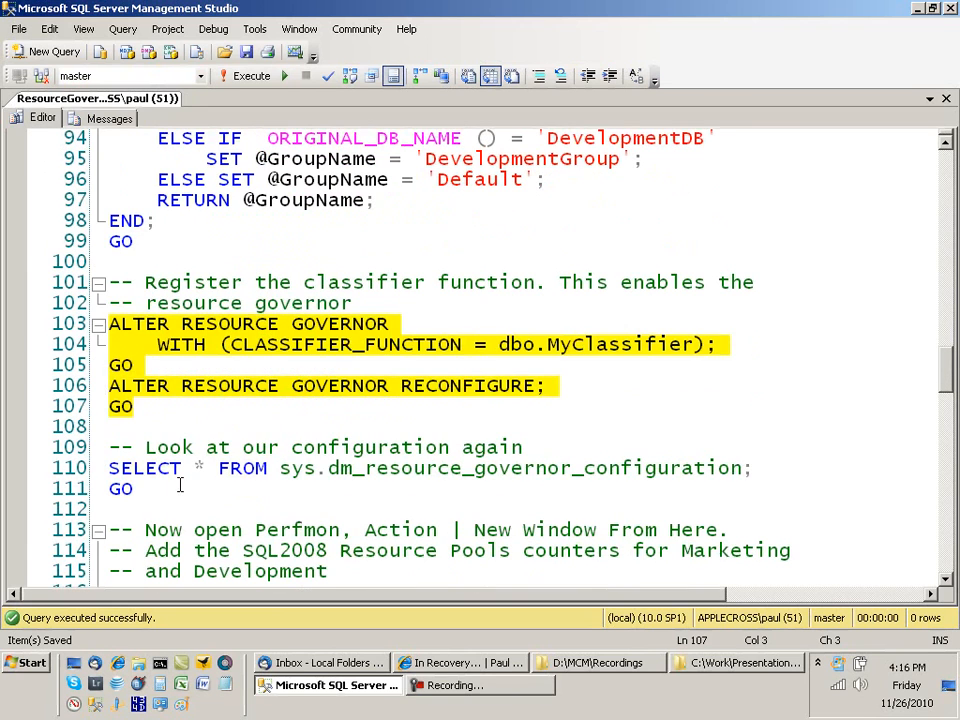
drag(138, 489, 110, 469)
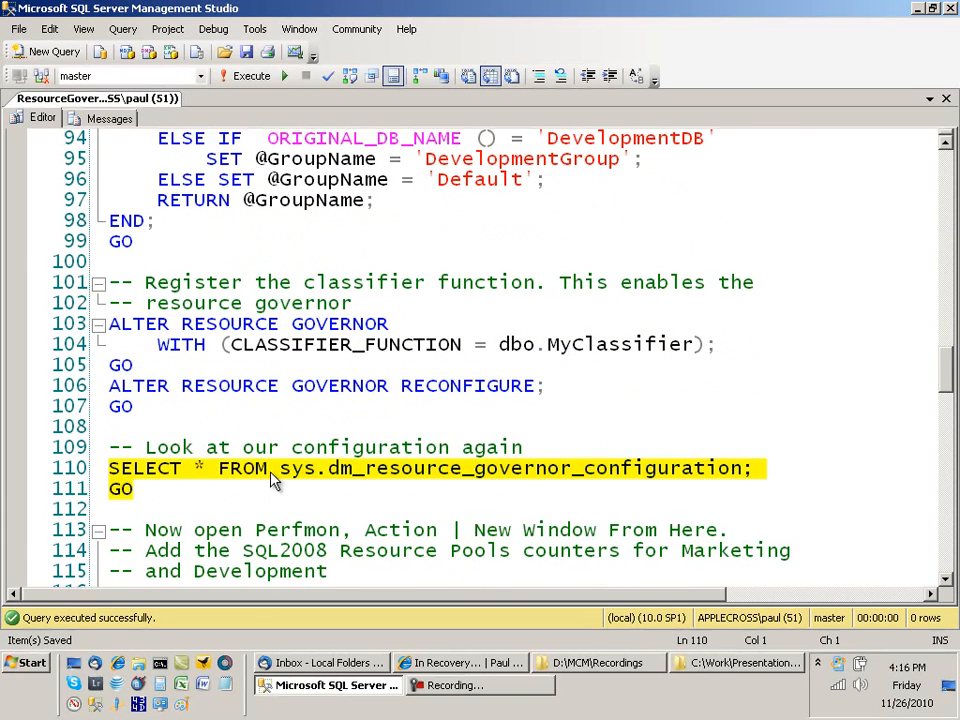
key(F5)
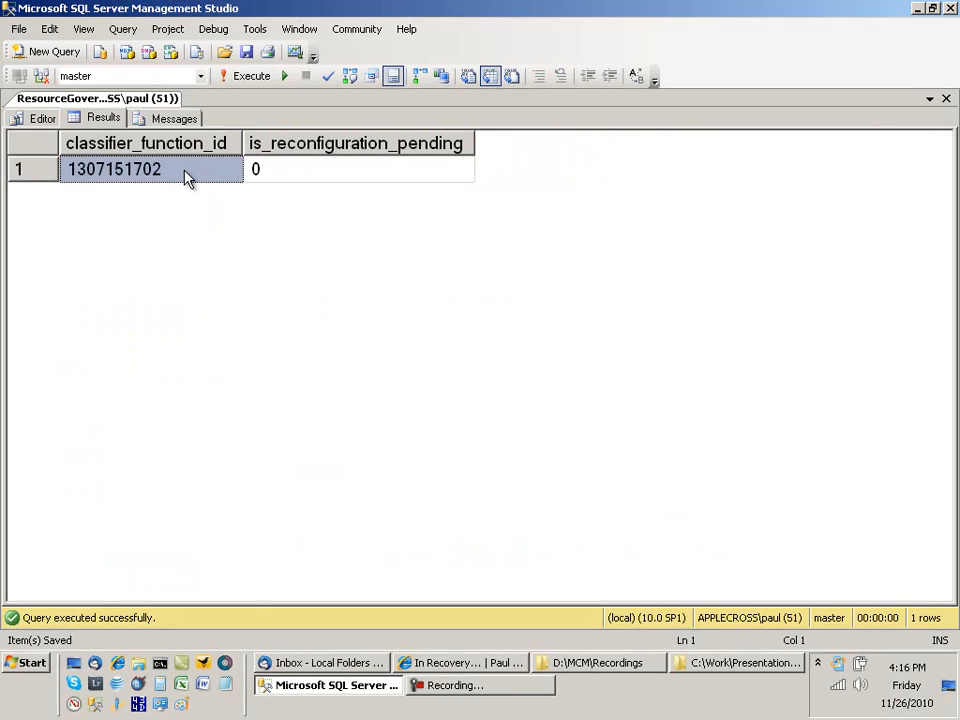
click(42, 118)
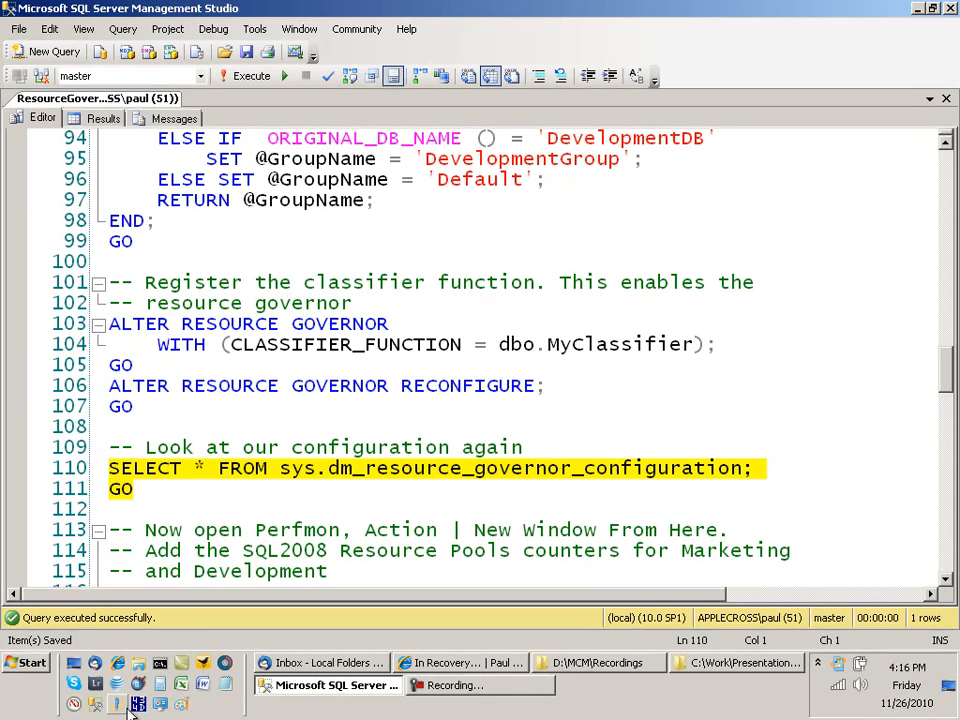
Step: Remove the % Processor Time counter from the Performance Monitor graph
click(74, 704)
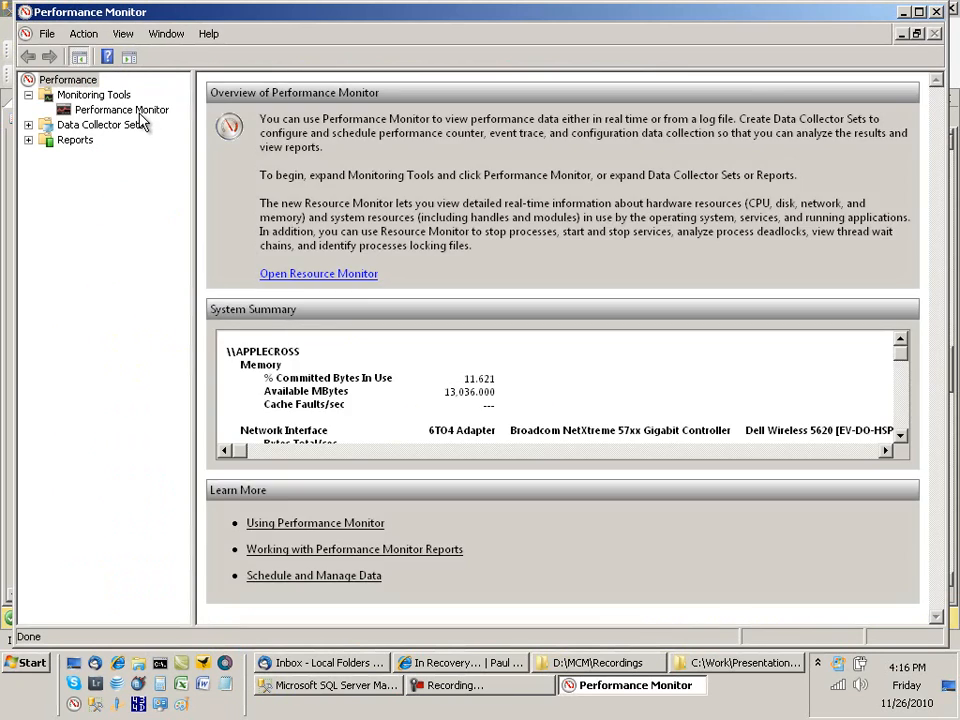
click(140, 113)
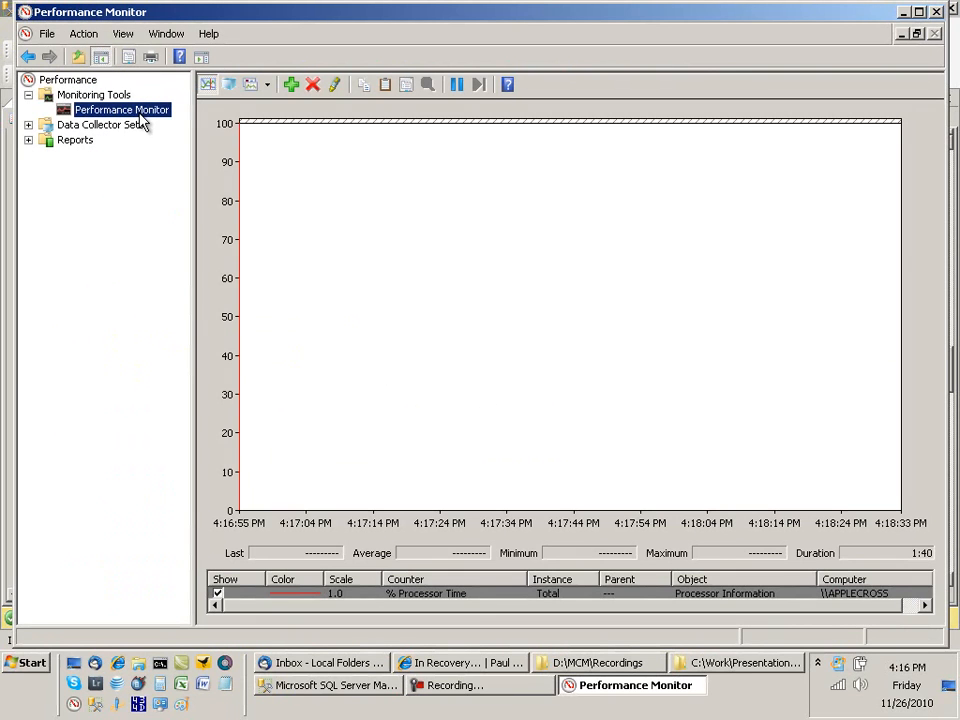
click(408, 594)
key(Delete)
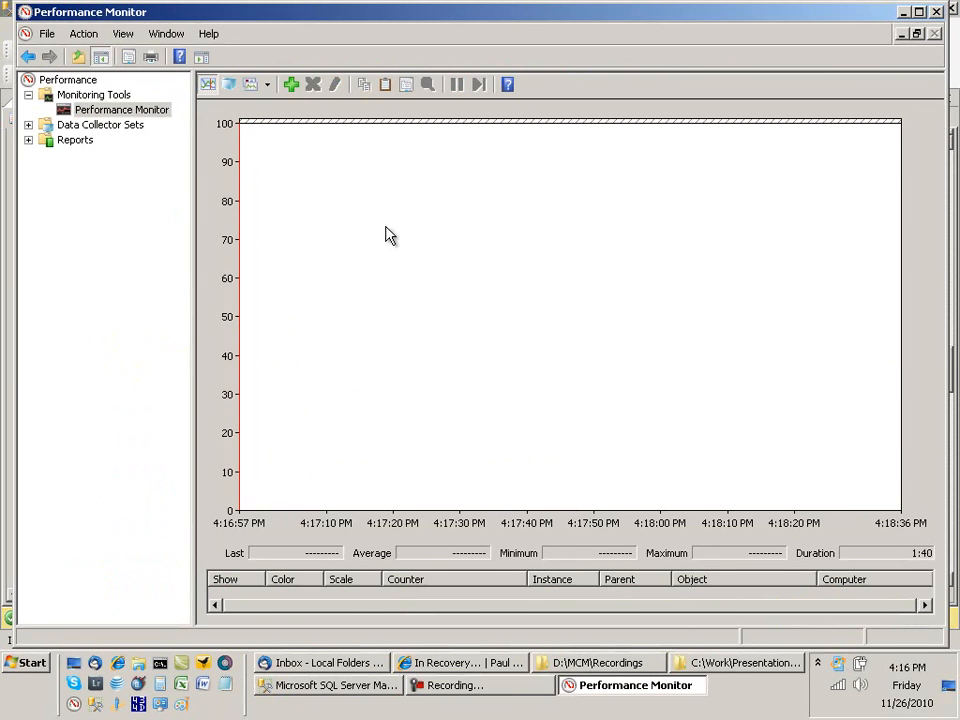
Step: Add SQLServer:Resource Pool Stats CPU usage % counters for DevelopmentPool and MarketingPool
click(291, 85)
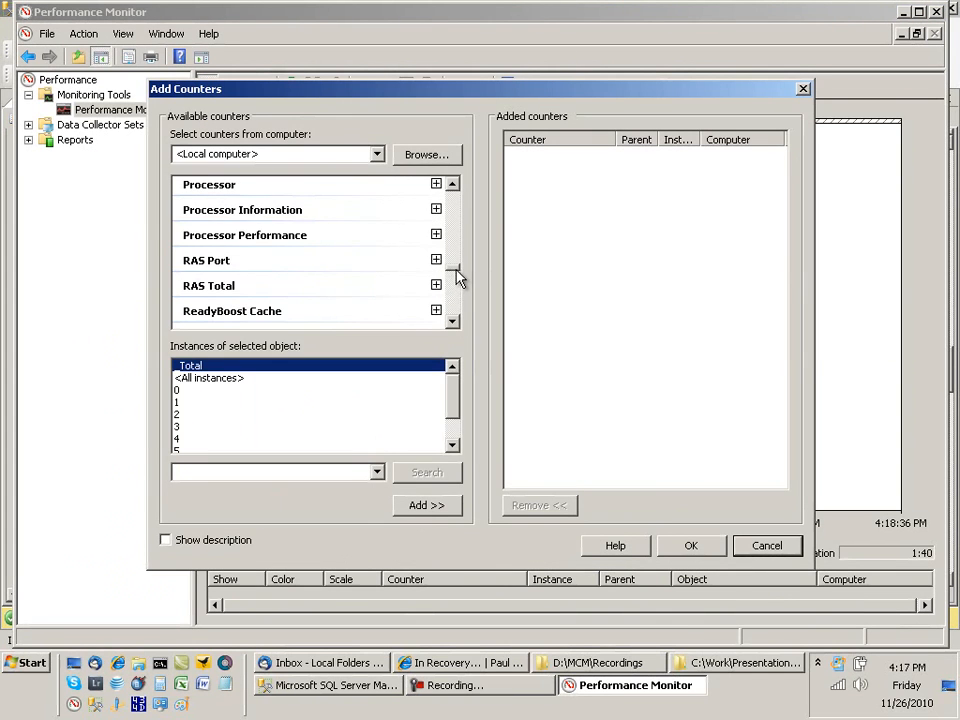
scroll(449, 293, down, 10)
drag(455, 290, 455, 302)
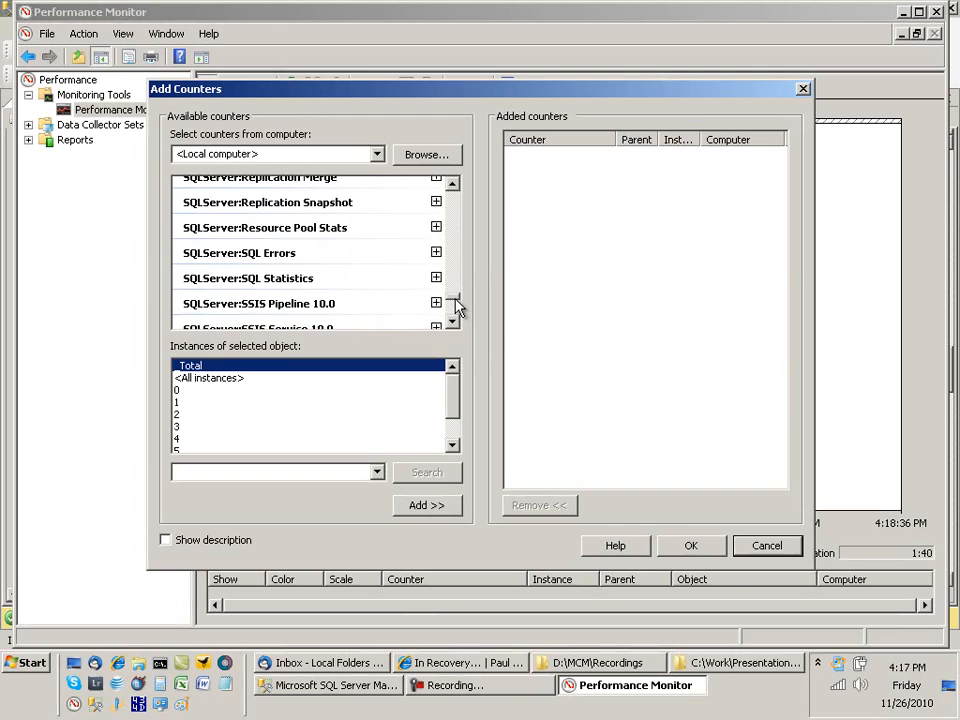
click(436, 228)
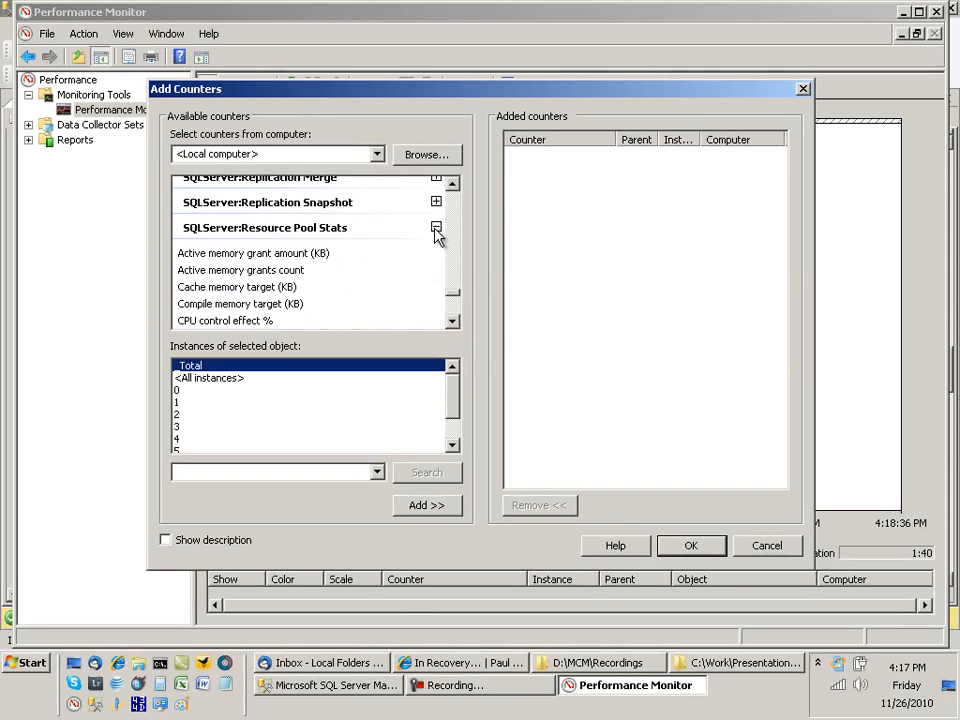
click(452, 321)
click(227, 321)
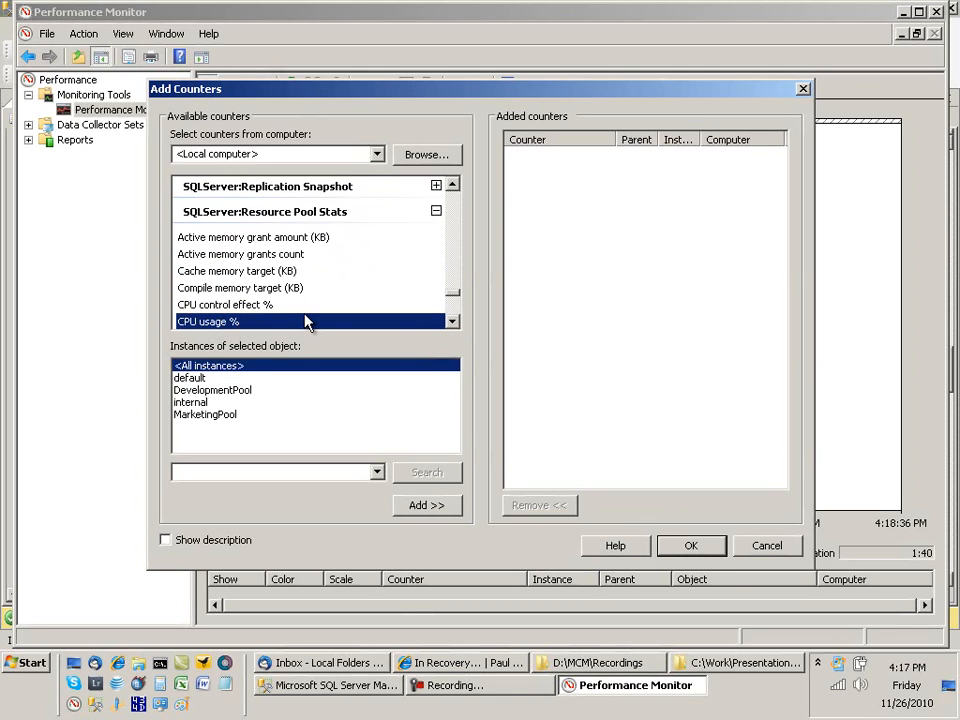
click(240, 394)
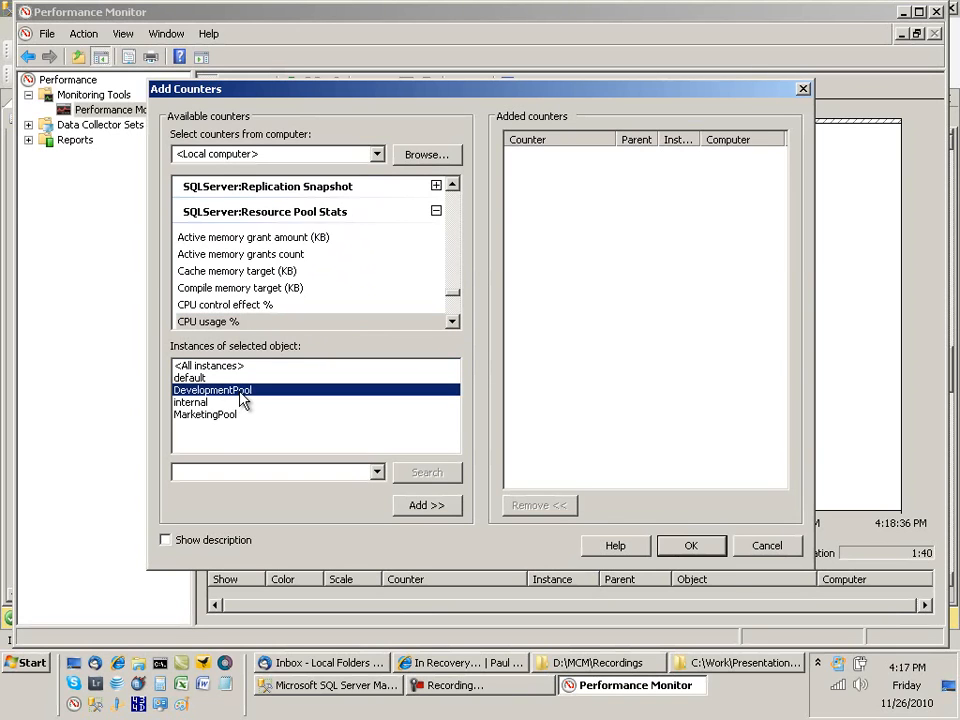
ctrl+click(226, 416)
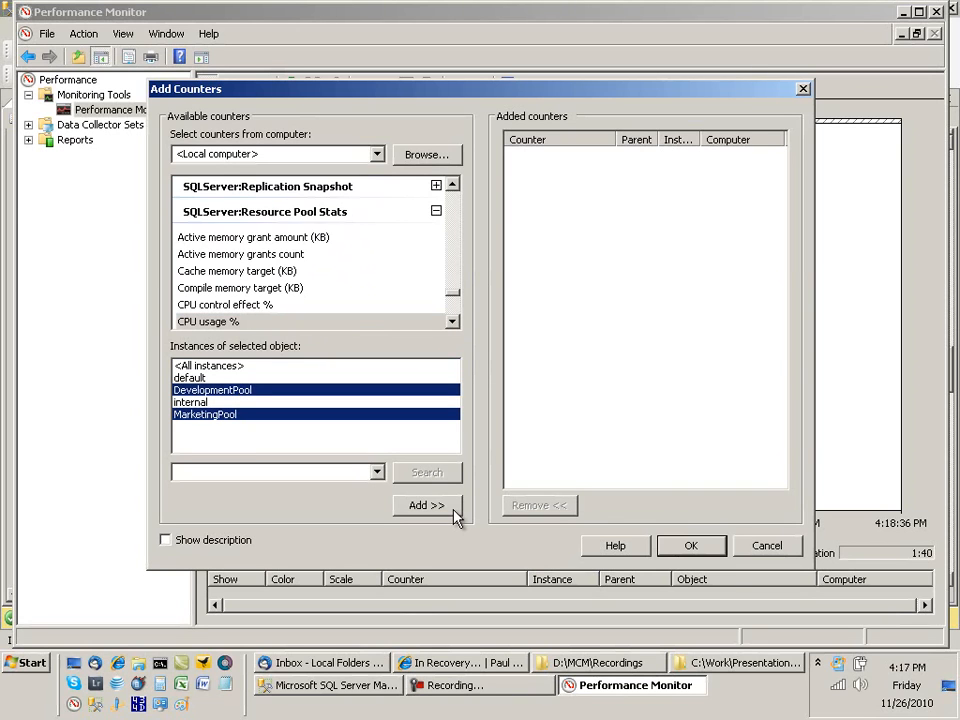
click(426, 505)
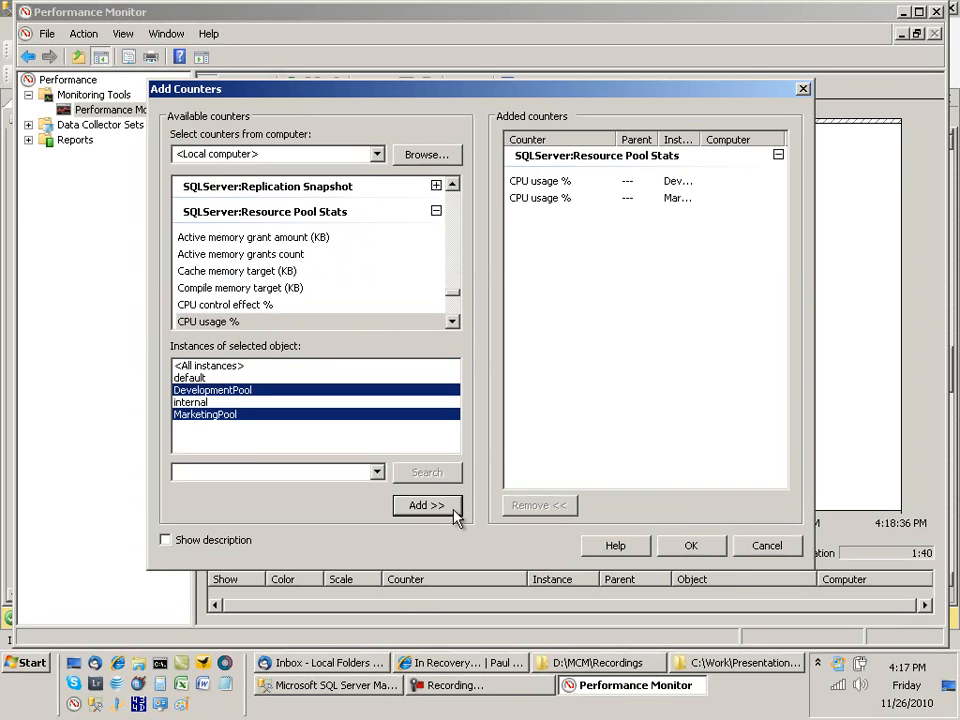
click(691, 548)
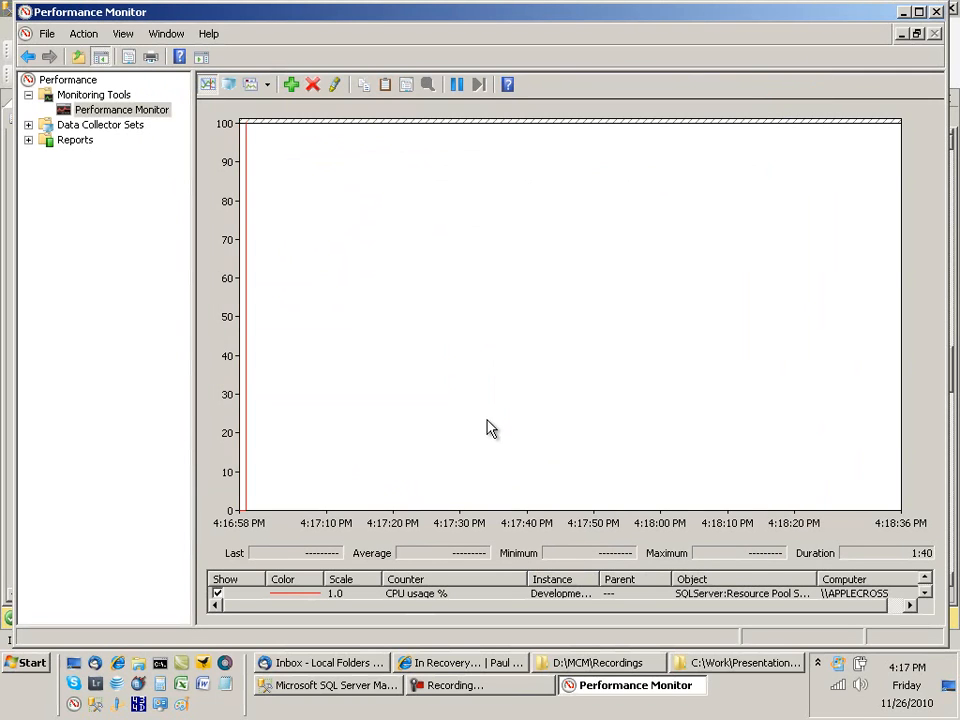
click(924, 593)
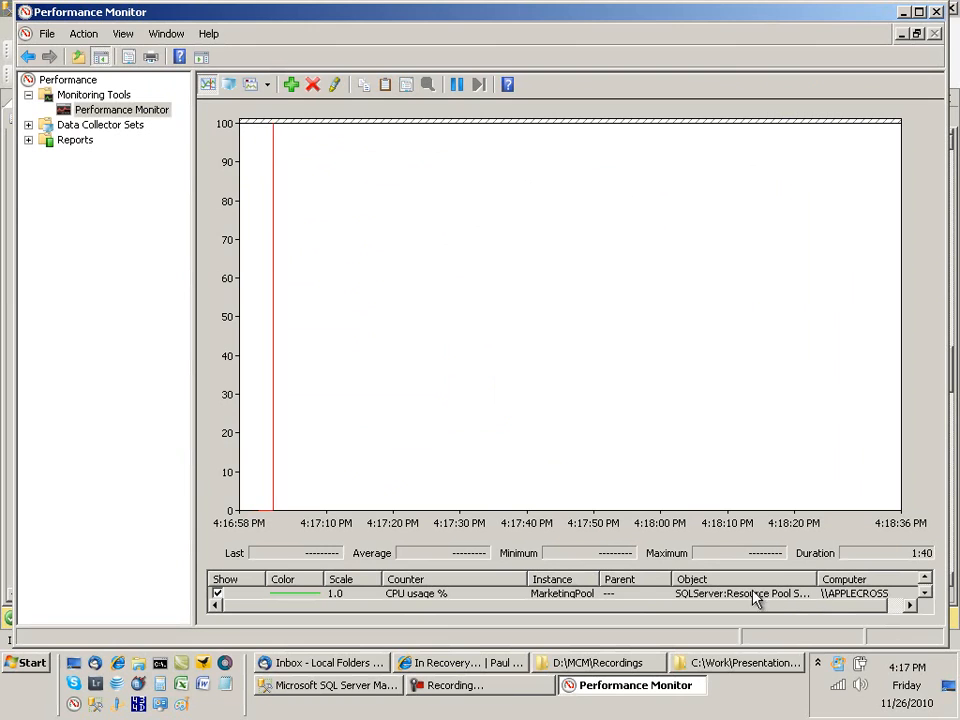
Step: Launch MarketingWorkload.cmd from the 15 Res Gov folder and watch its load on the CPU graph
click(757, 672)
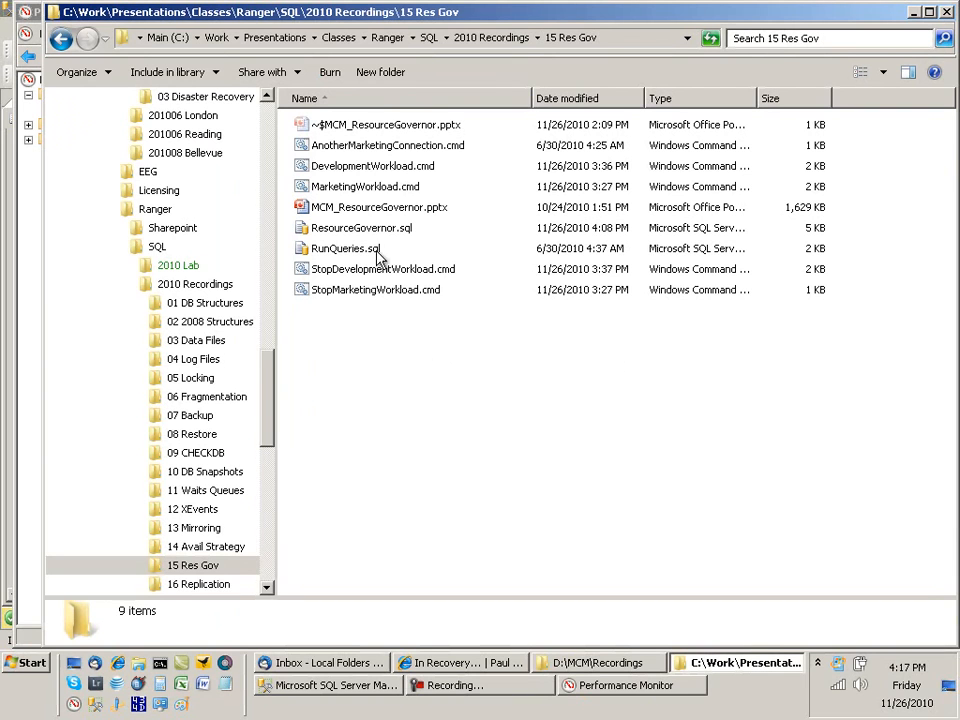
double_click(371, 187)
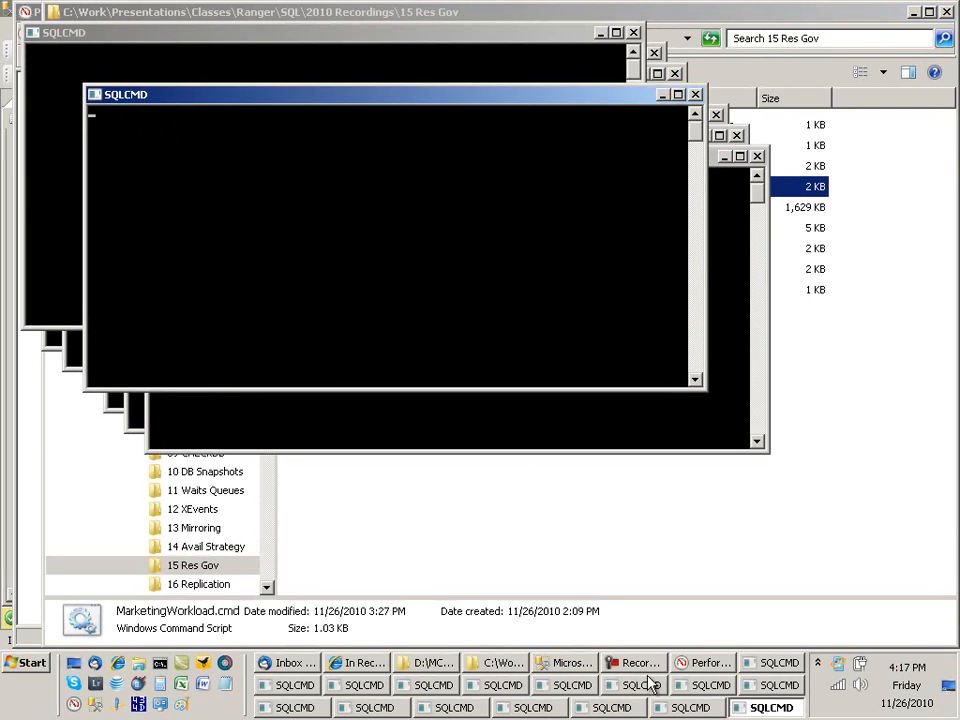
click(697, 664)
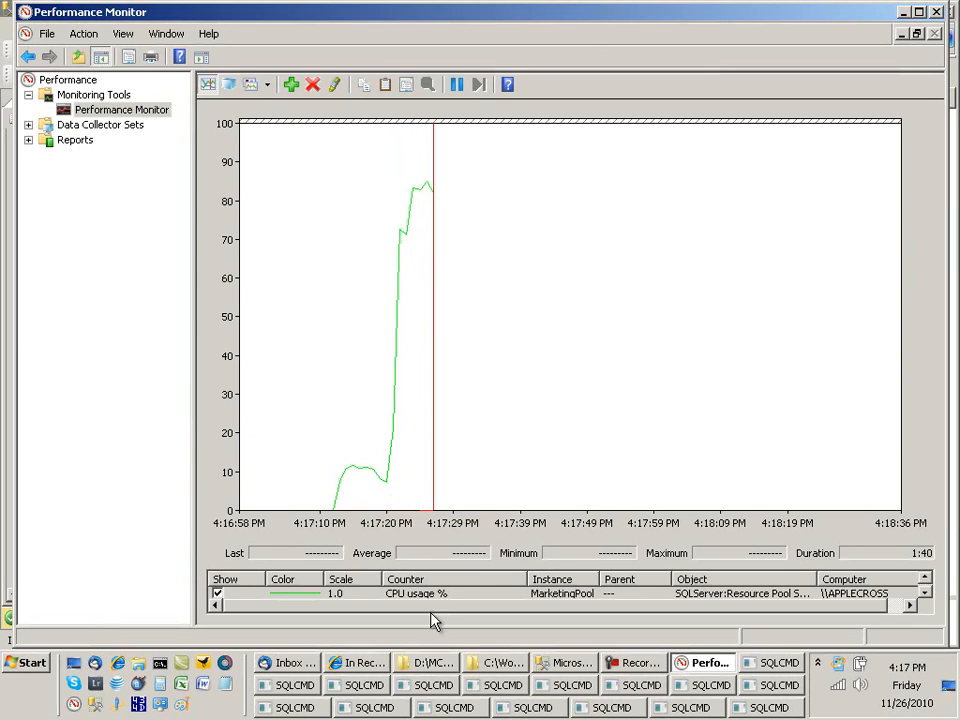
Step: Highlight the MarketingPool CPU usage % line in bold with Ctrl+H
click(299, 597)
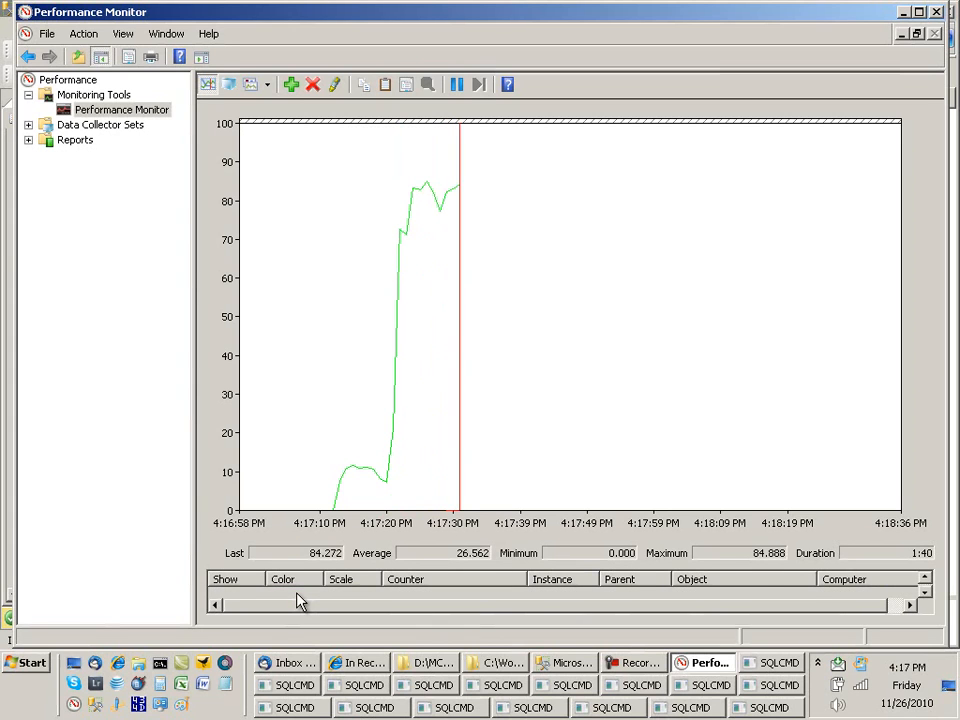
click(925, 579)
key(ctrl+h)
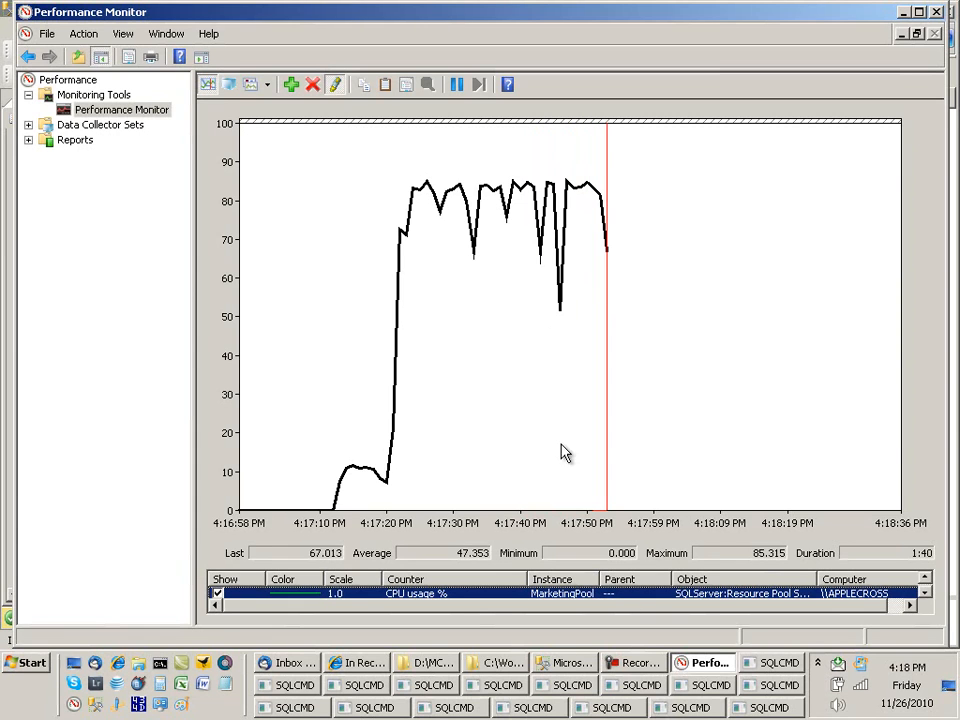
mouse_move(585, 510)
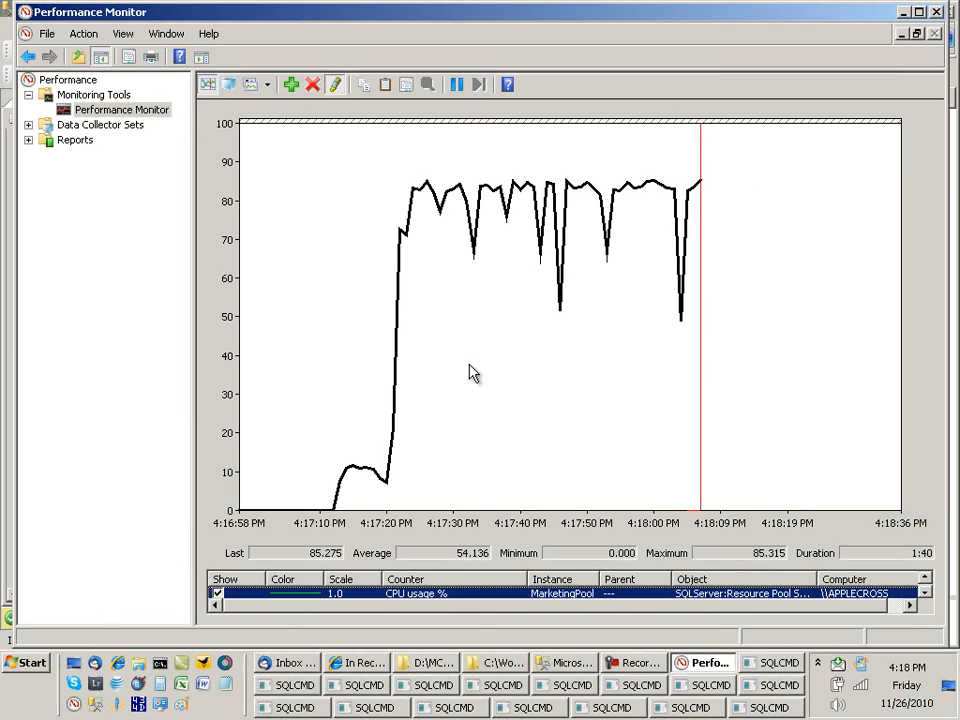
Step: Launch DevelopmentWorkload.cmd from the 15 Res Gov folder and return to the Performance Monitor graph
click(502, 664)
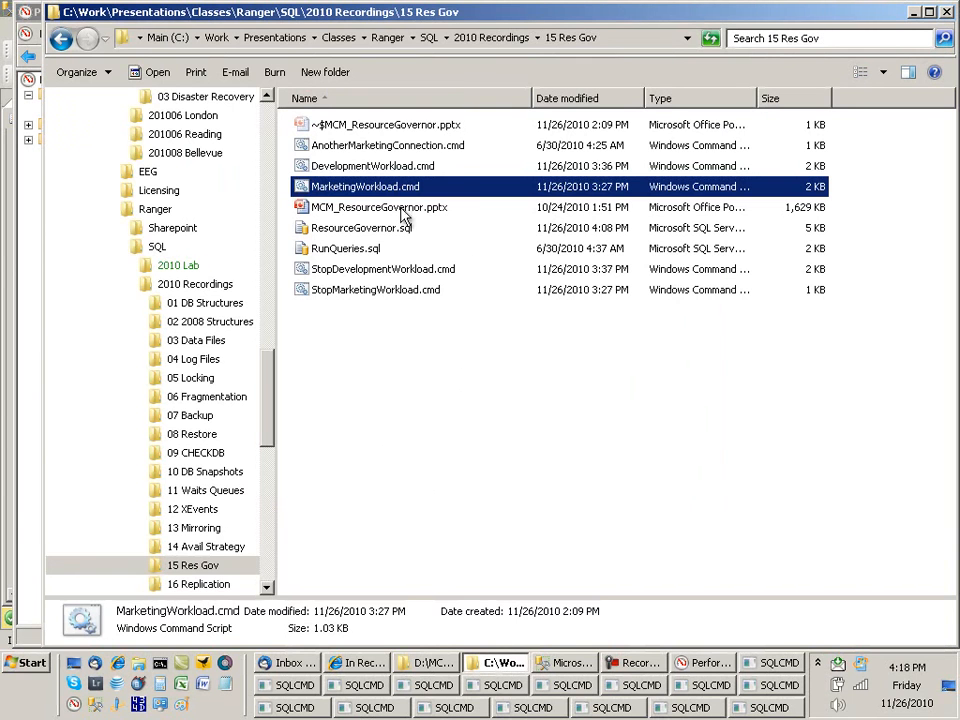
double_click(400, 166)
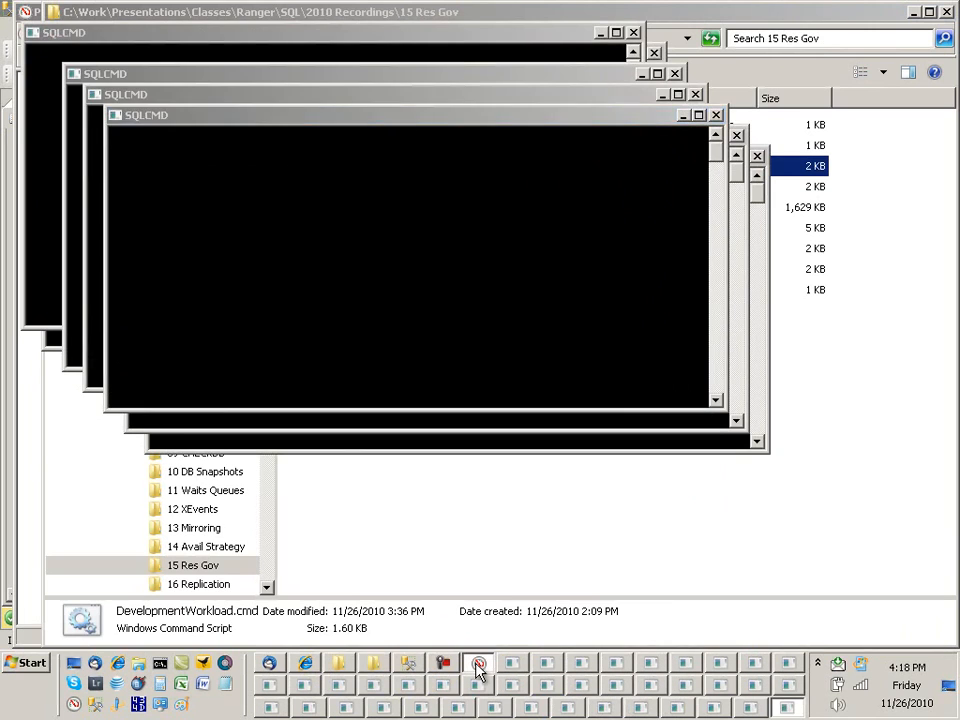
click(478, 663)
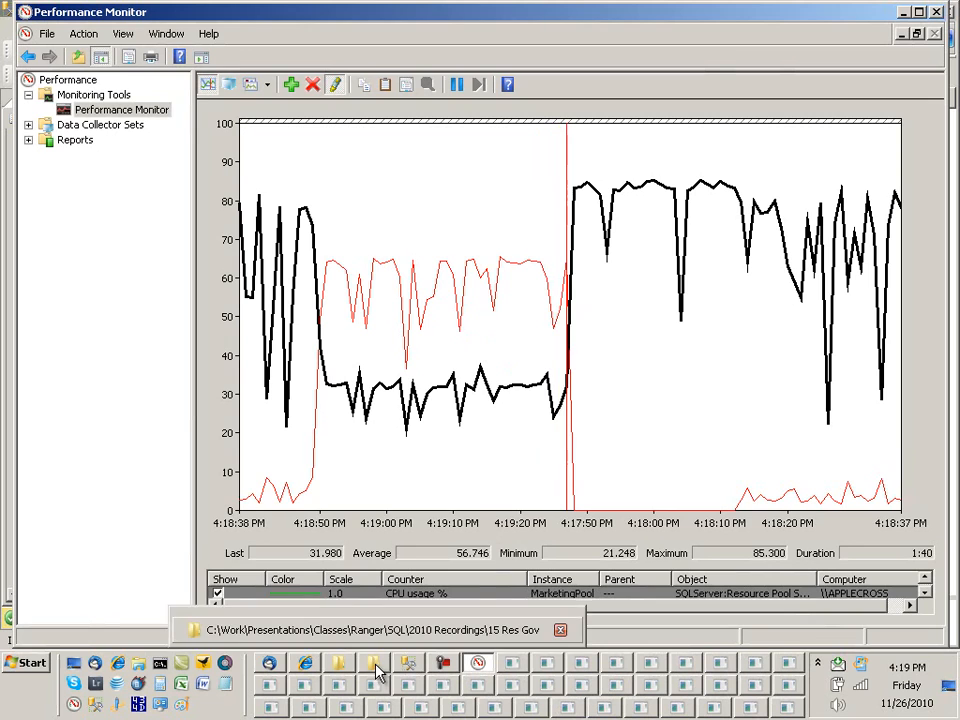
Step: Execute the two ALTER RESOURCE POOL batches setting MAX_CPU_PERCENT = 50, then view the CPU graph
click(410, 665)
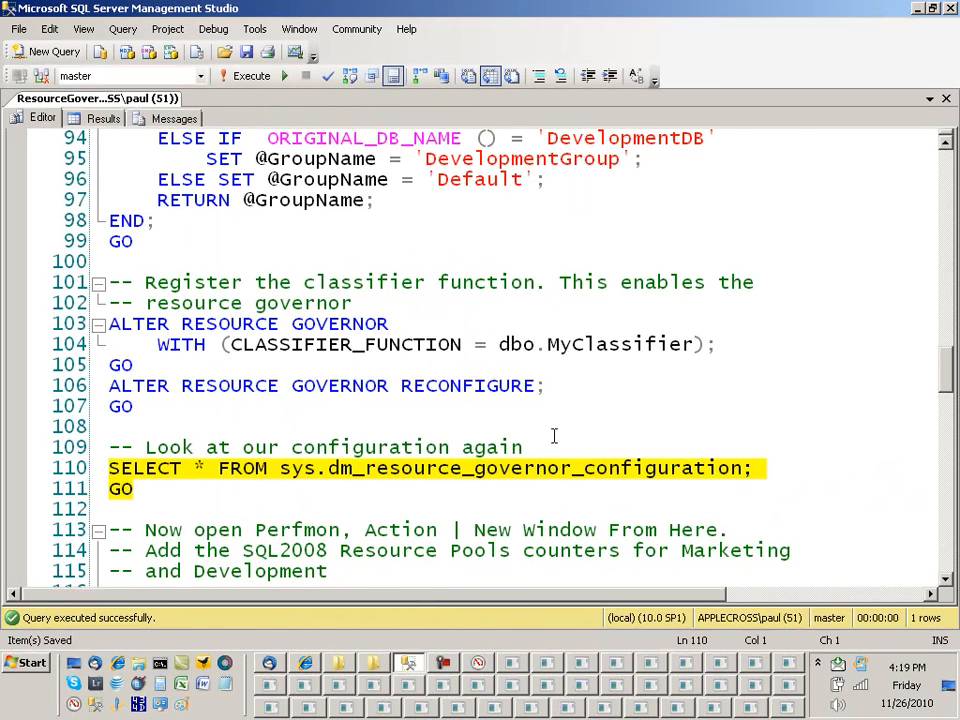
scroll(854, 259, down, 2)
scroll(754, 294, down, 5)
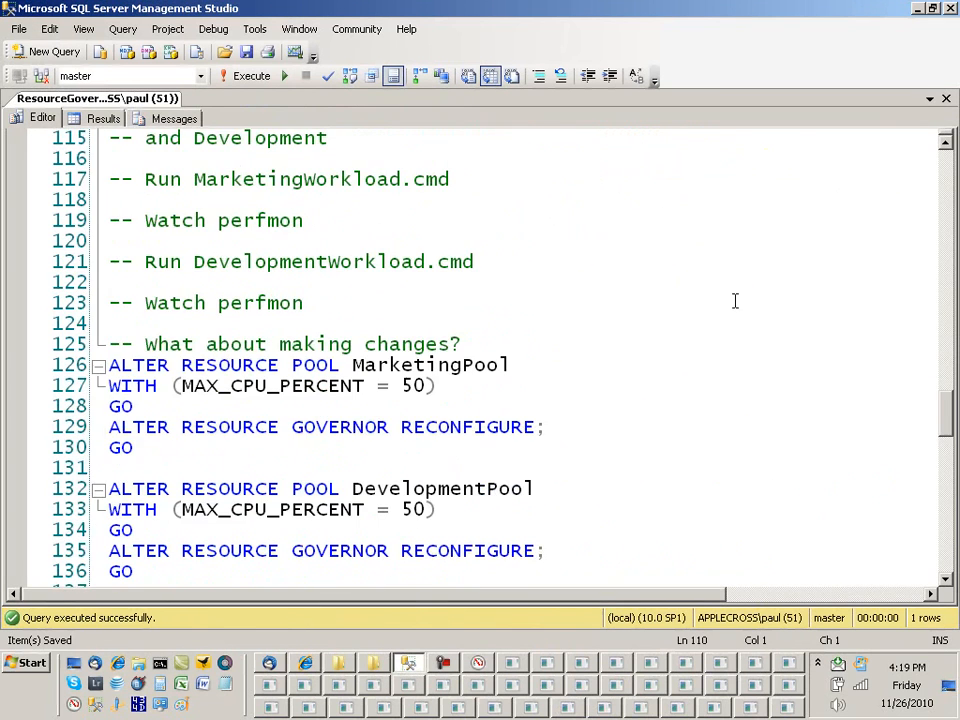
scroll(366, 437, down, 1)
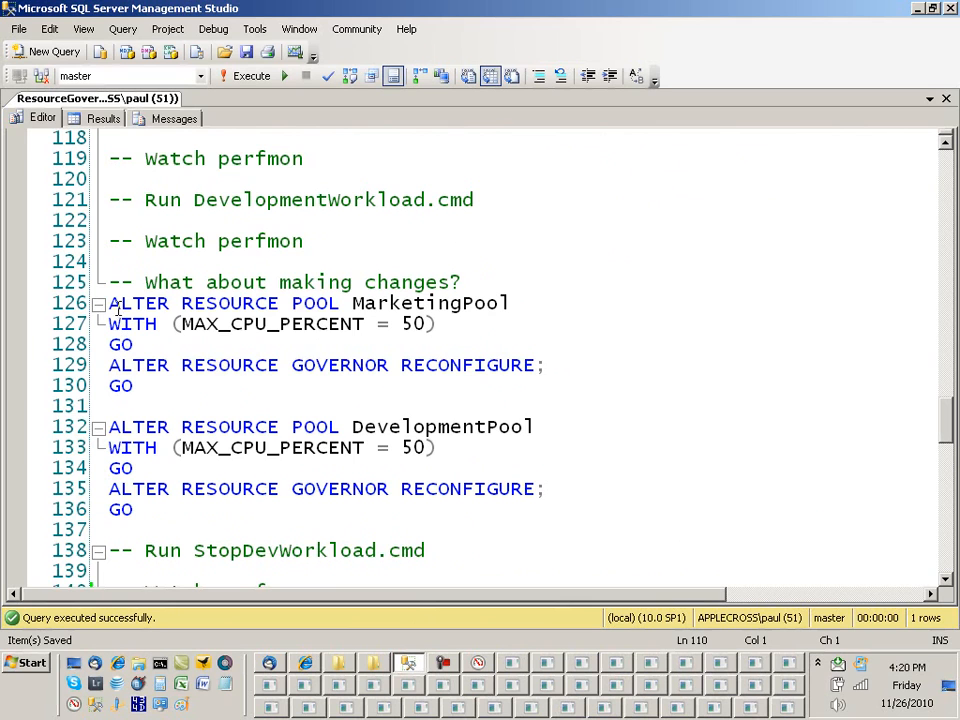
drag(110, 303, 178, 511)
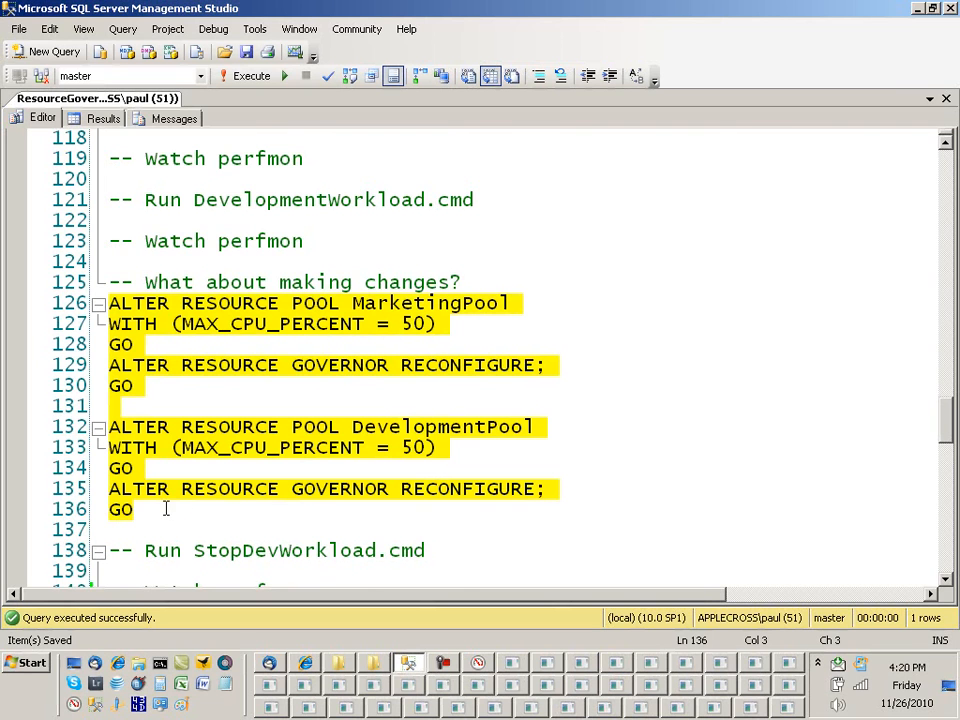
key(F5)
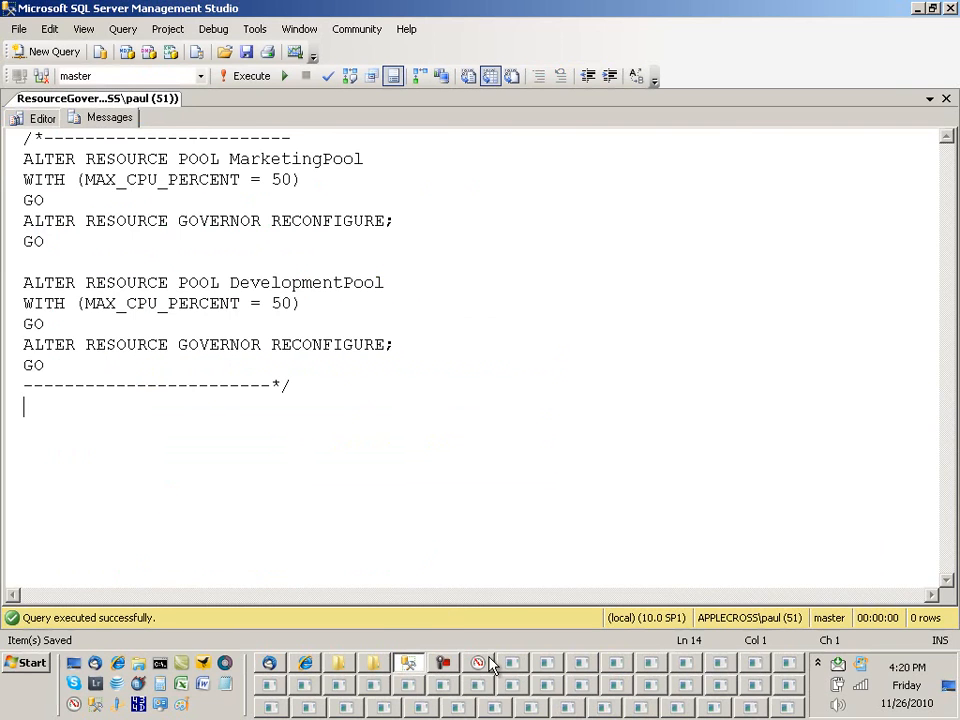
click(480, 663)
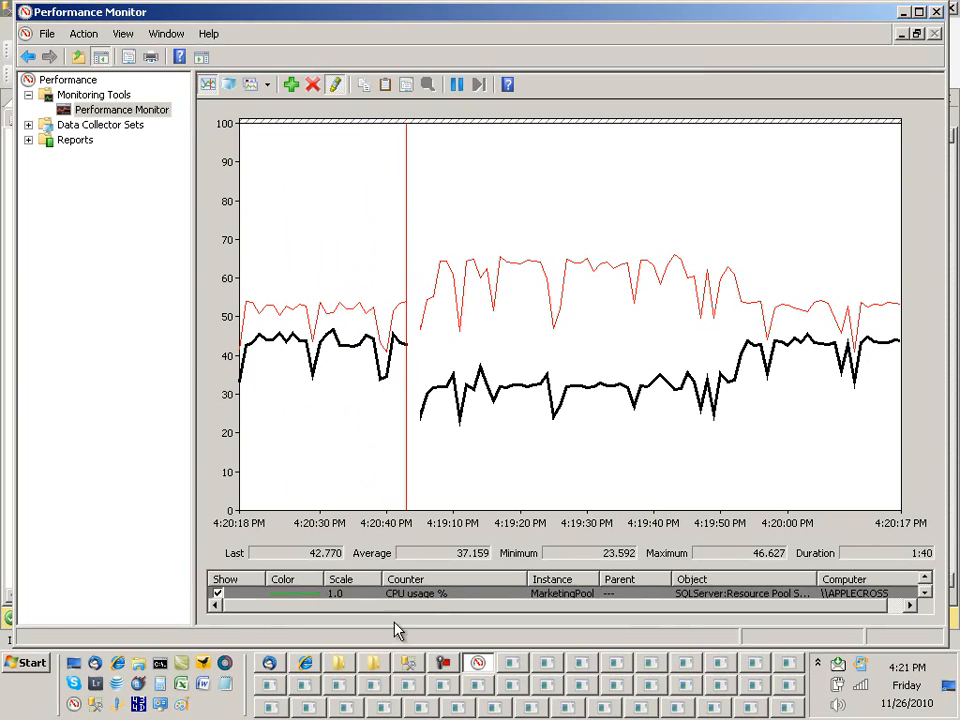
mouse_move(378, 672)
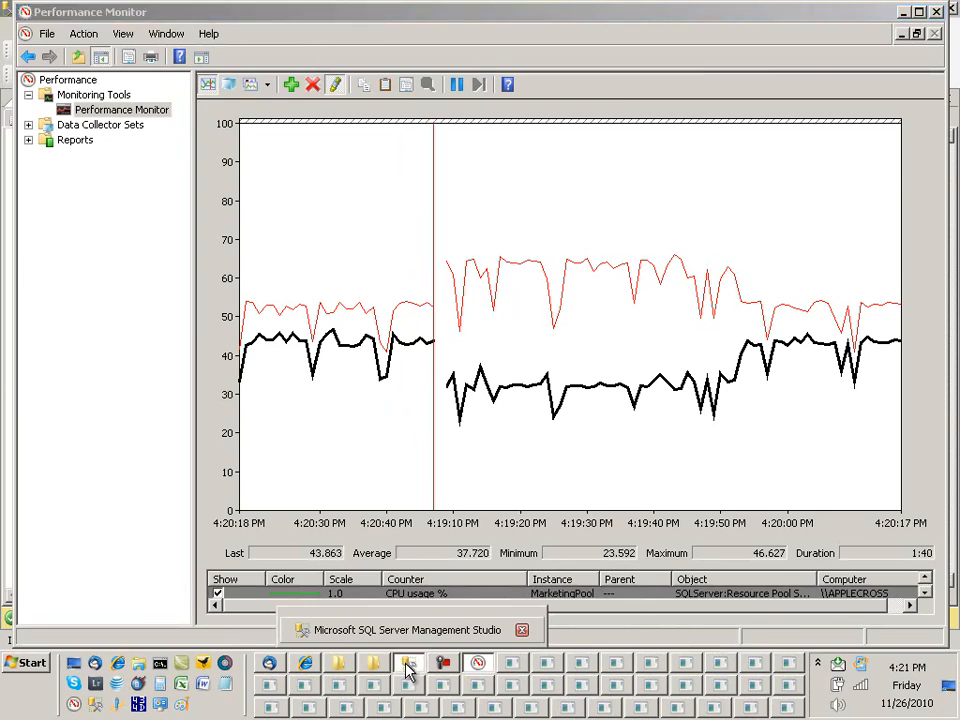
Step: Run StopDevelopmentWorkload.cmd from the 15 Res Gov folder and bring Performance Monitor forward
click(406, 670)
click(47, 122)
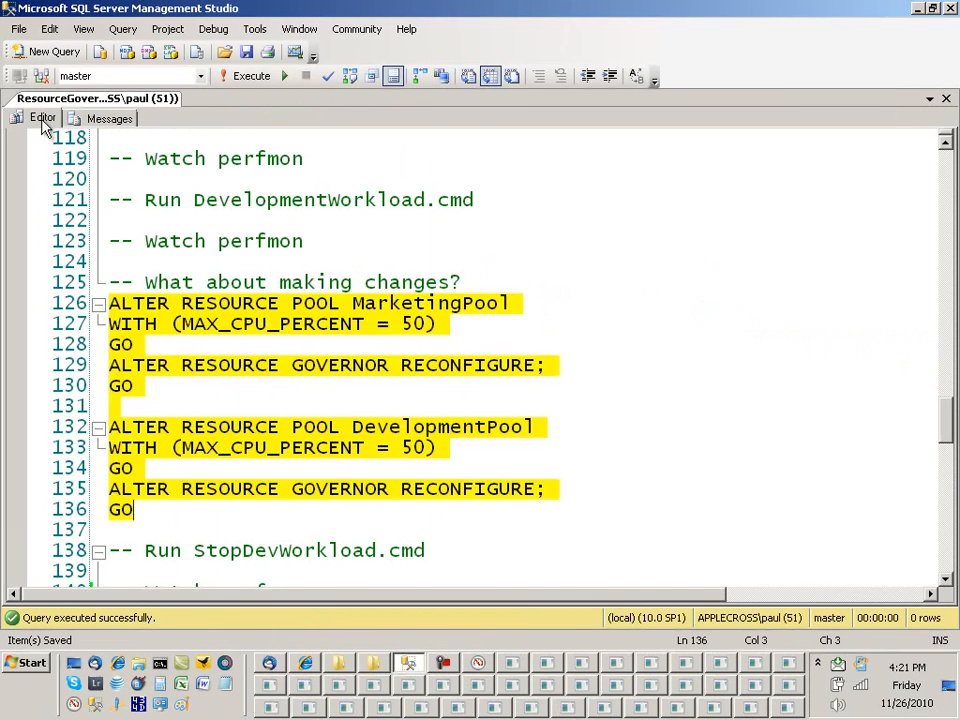
scroll(374, 237, down, 2)
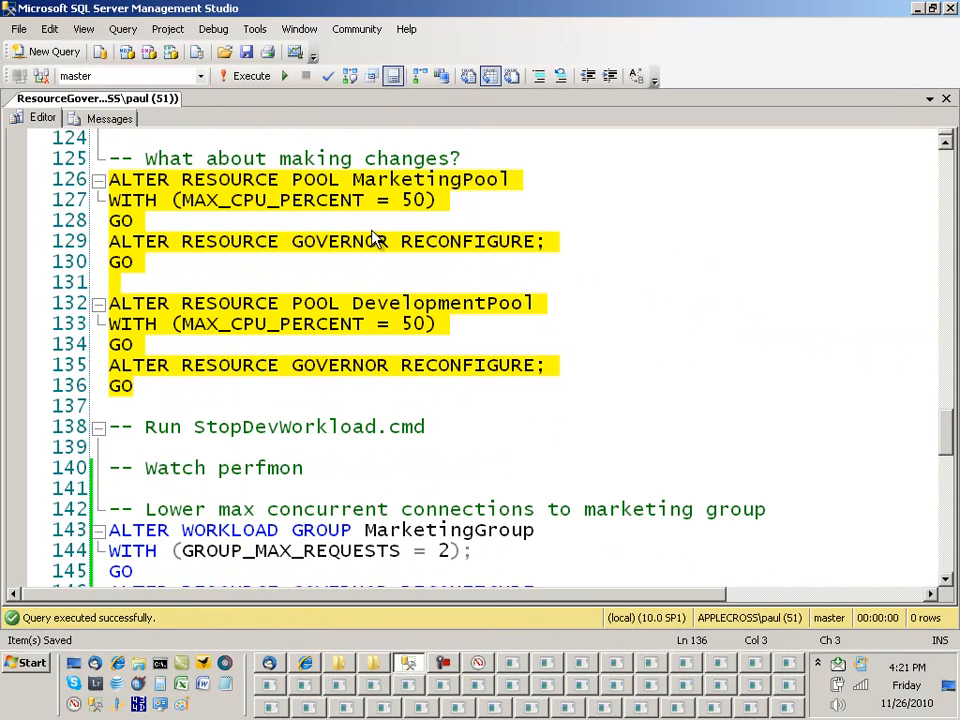
click(376, 665)
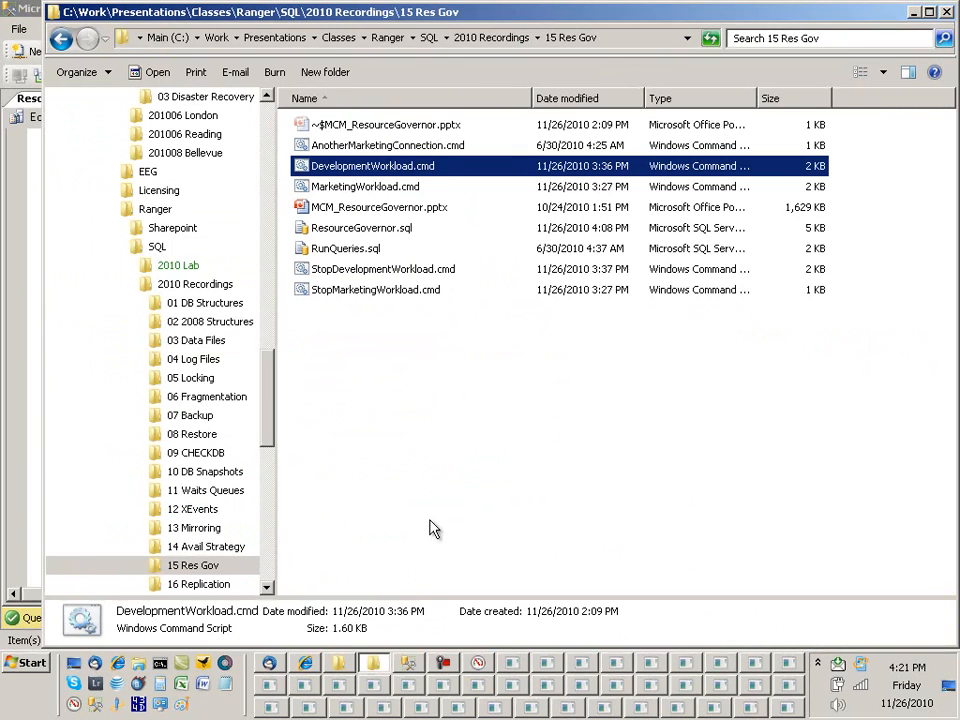
double_click(408, 268)
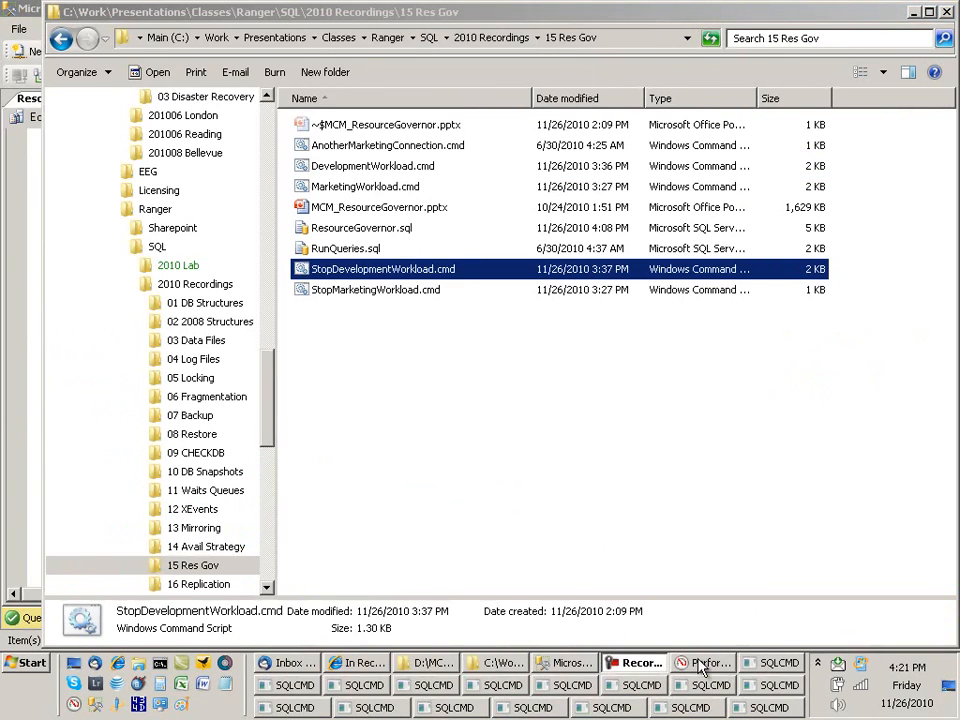
click(706, 663)
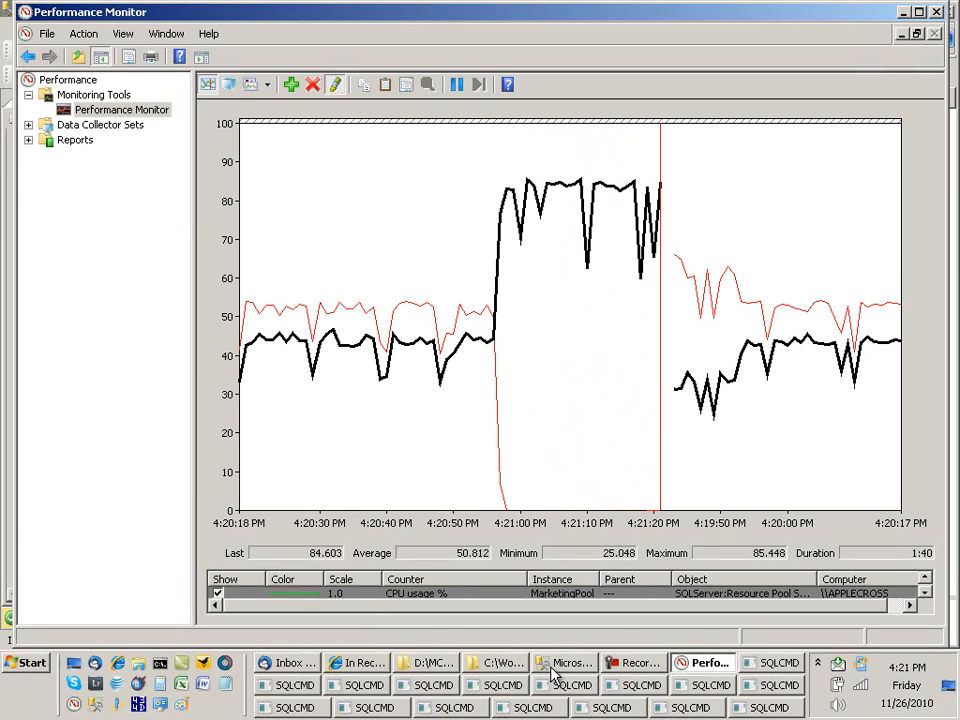
Step: Watch MarketingPool CPU rise to about 85%, then switch back to Management Studio
mouse_move(555, 675)
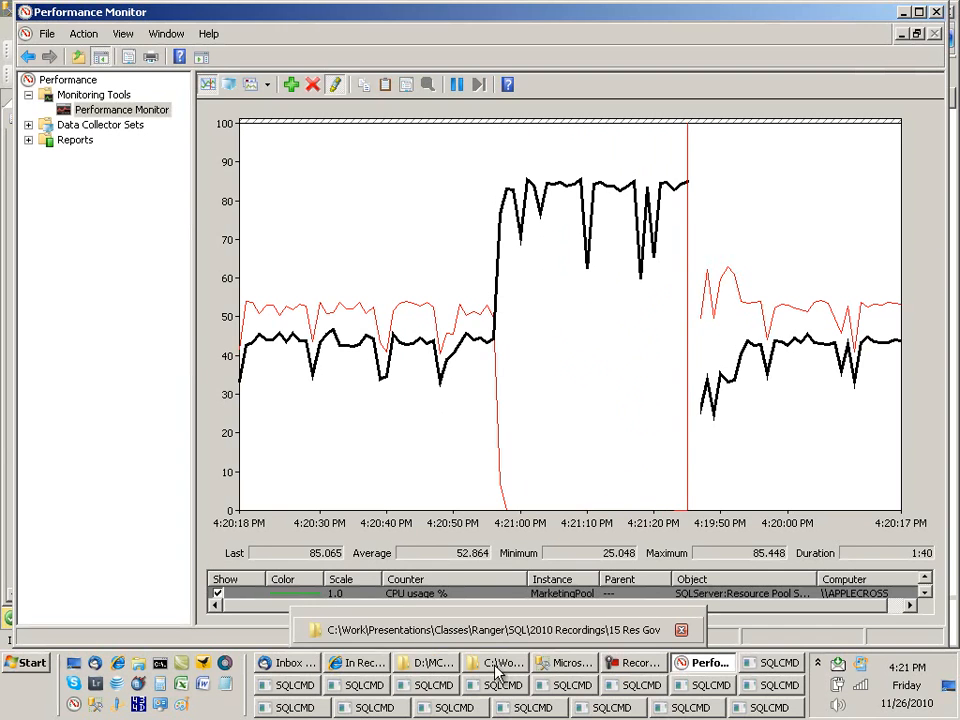
click(591, 662)
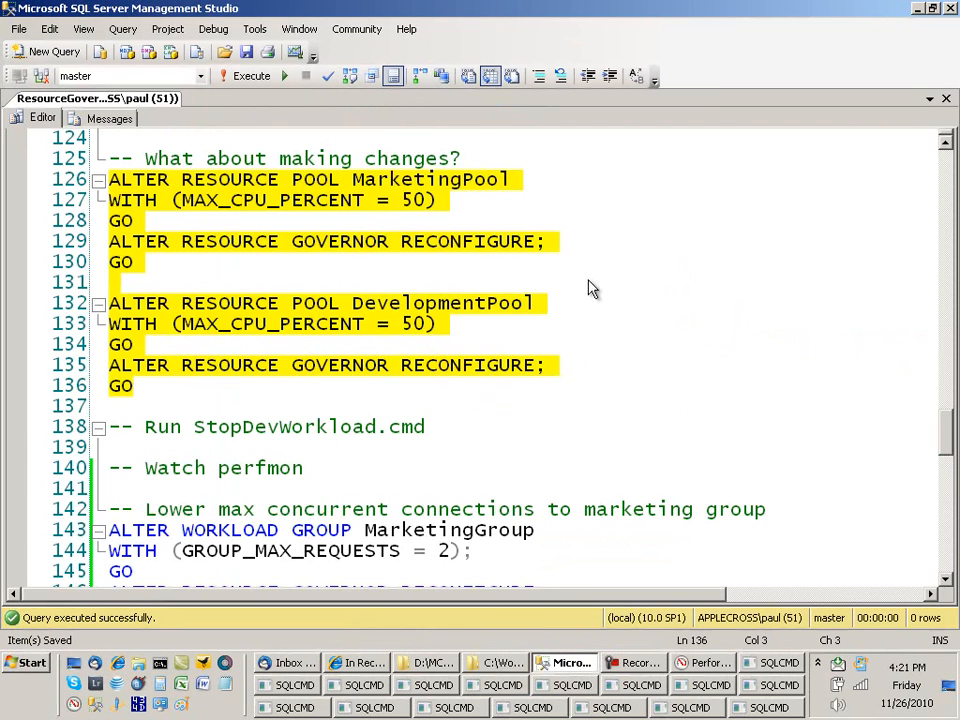
Step: Select and run the ALTER WORKLOAD GROUP MarketingGroup batch with GROUP_MAX_REQUESTS = 2 (lines 143–147)
scroll(590, 281, down, 2)
scroll(590, 281, down, 1)
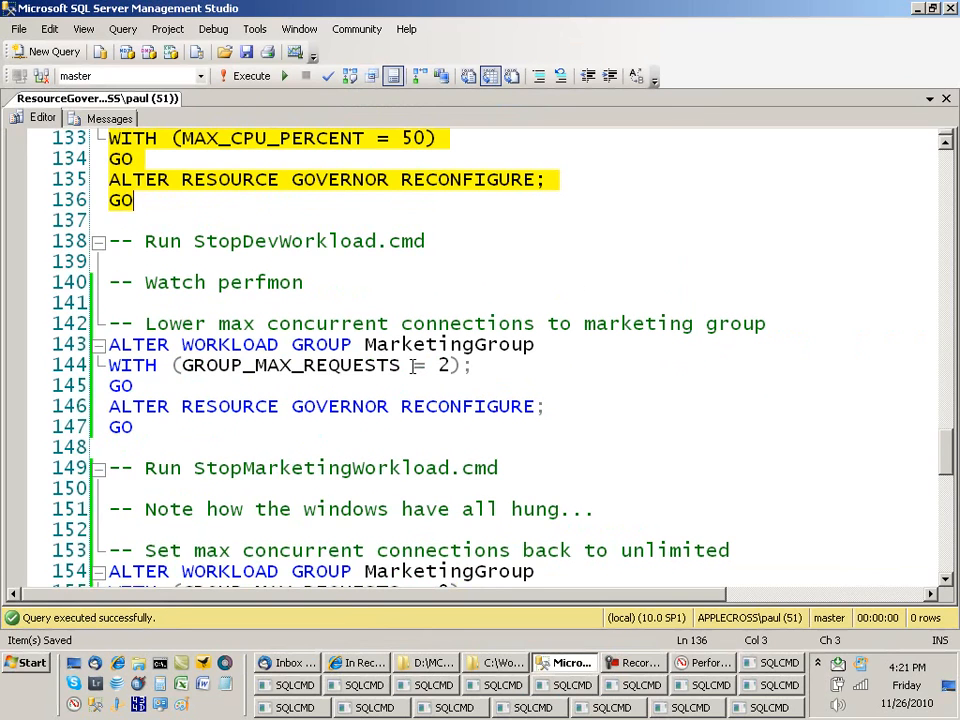
drag(140, 428, 78, 353)
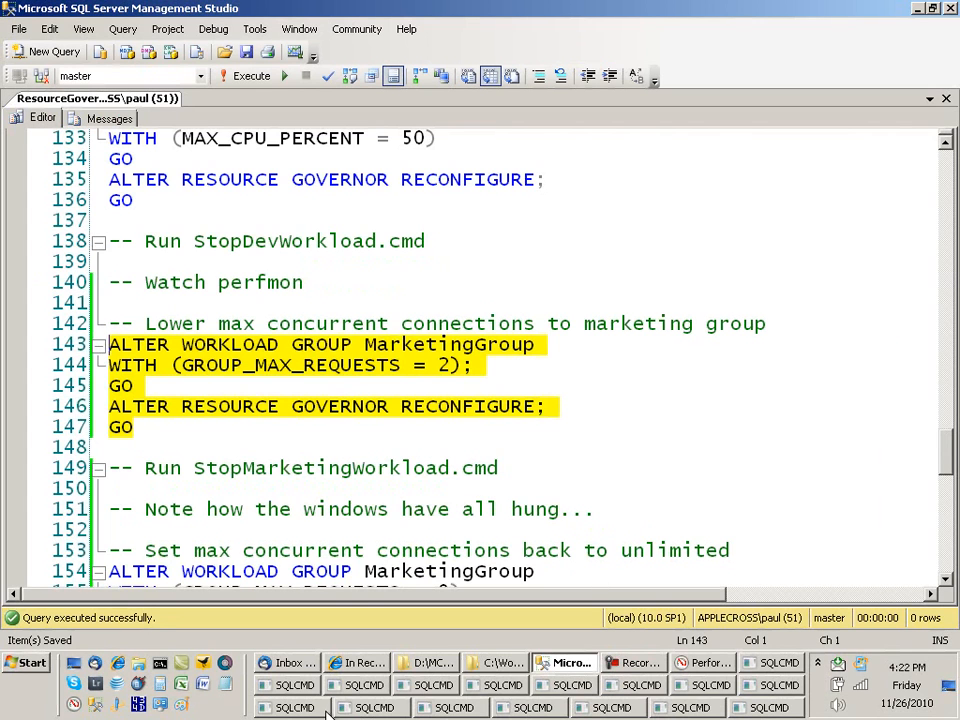
mouse_move(448, 690)
Step: Launch StopMarketingWorkload.cmd from the 15 Res Gov folder, then return to Management Studio
click(506, 668)
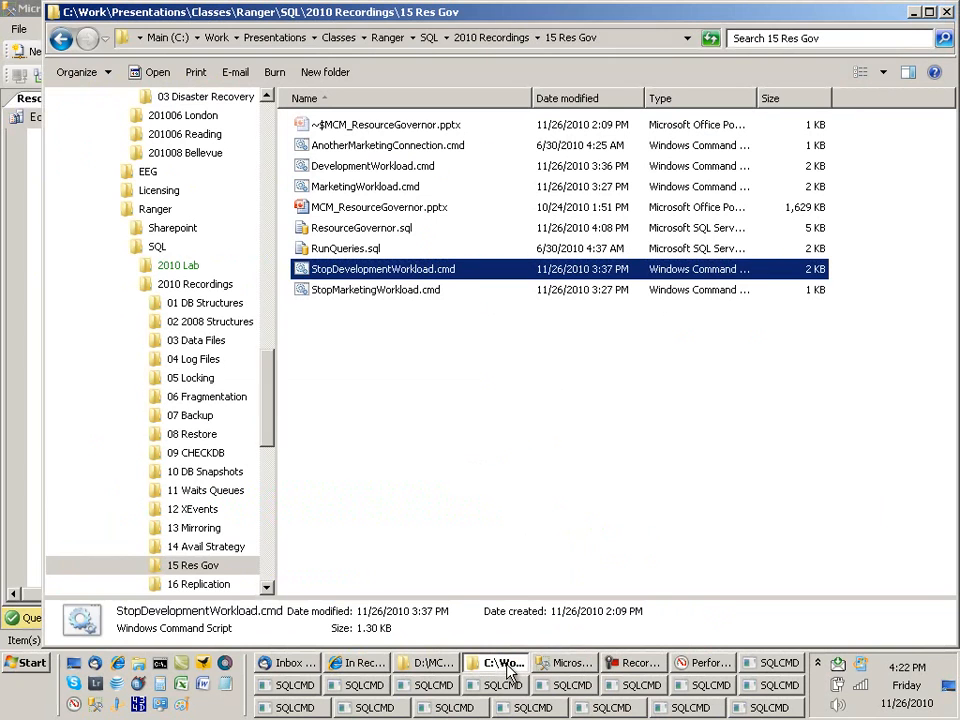
double_click(394, 291)
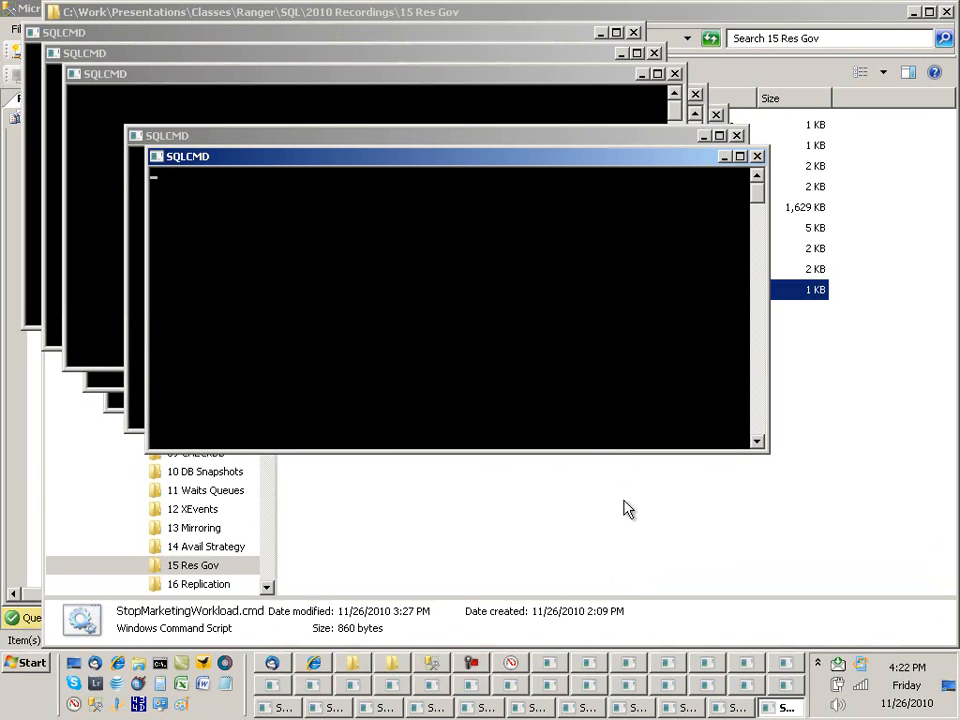
click(433, 665)
Step: Execute lines 154–158, setting MarketingGroup GROUP_MAX_REQUESTS = 0 followed by RECONFIGURE
scroll(668, 340, down, 3)
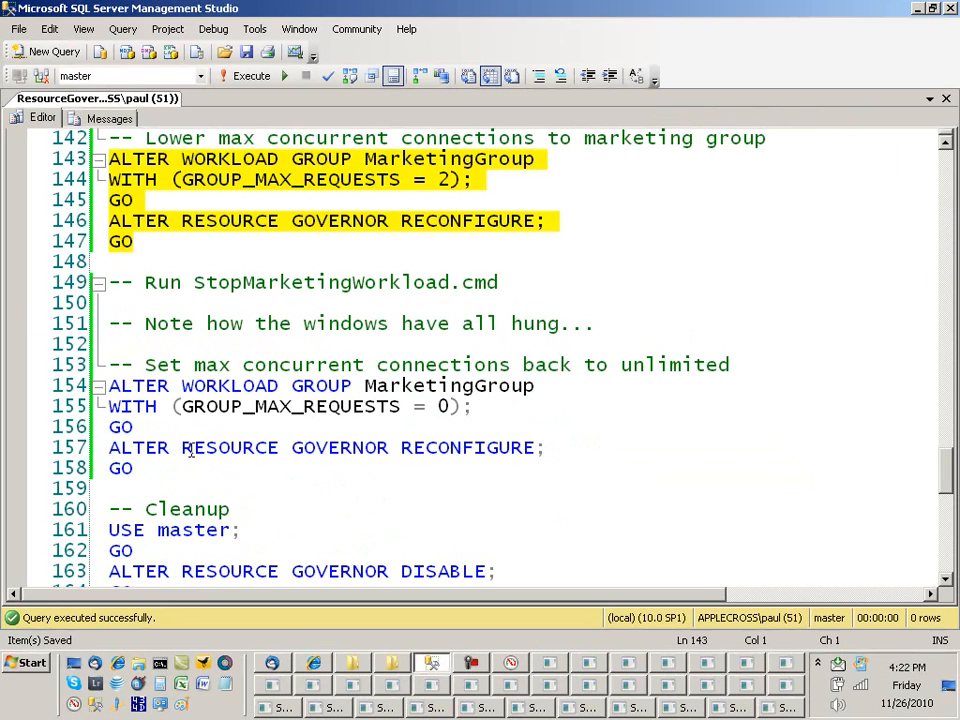
drag(137, 467, 100, 388)
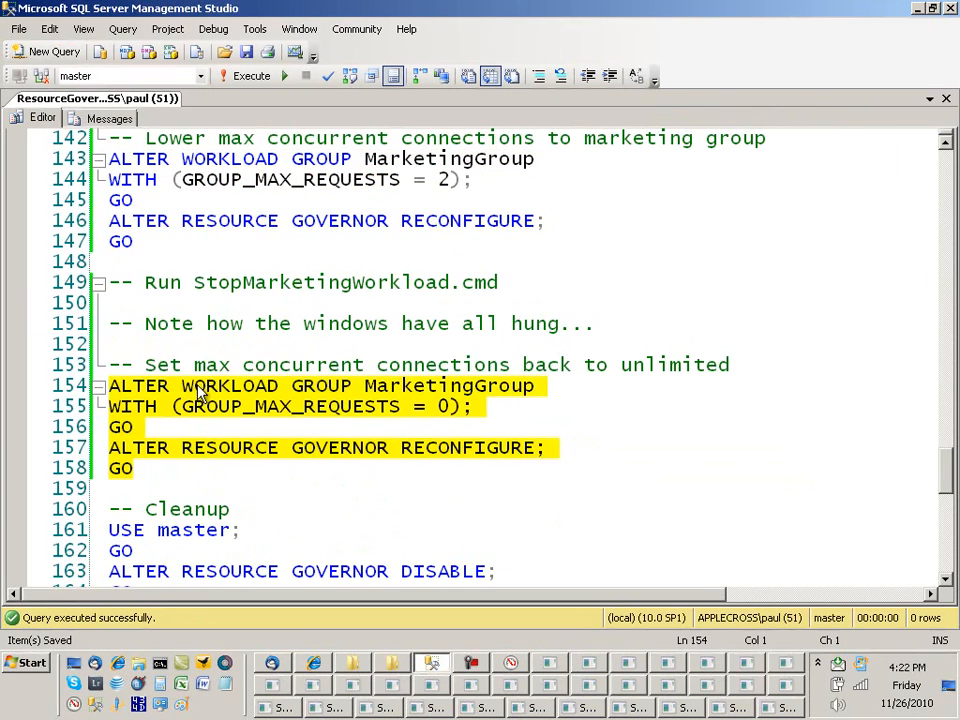
key(F5)
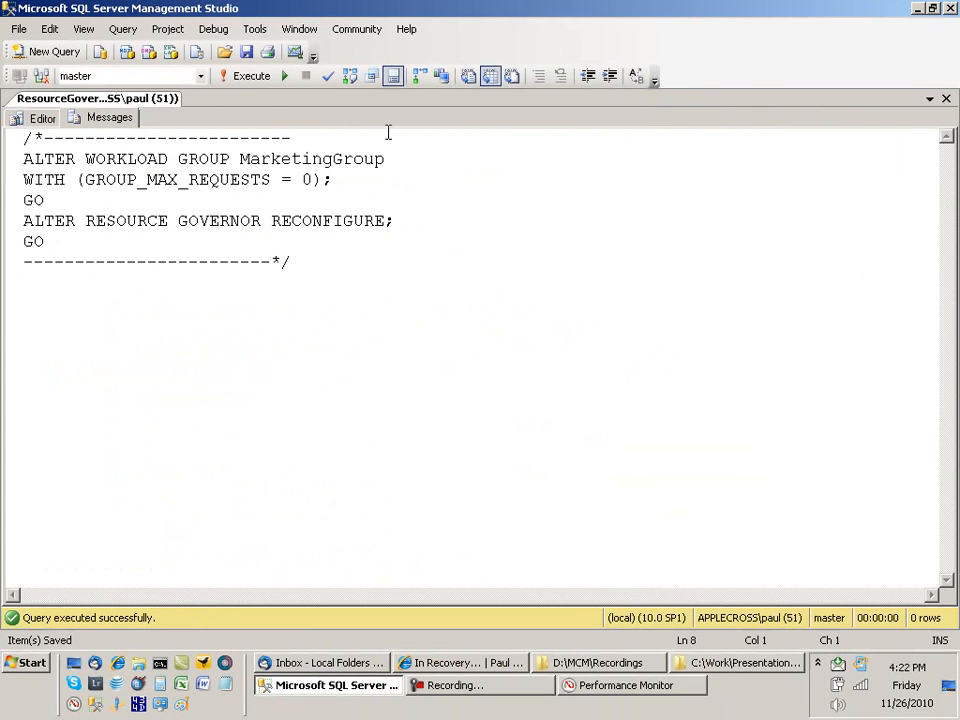
Step: Run the Cleanup block (lines 161–176) dropping the groups, pools, databases and dbo.MyClassifier
click(42, 118)
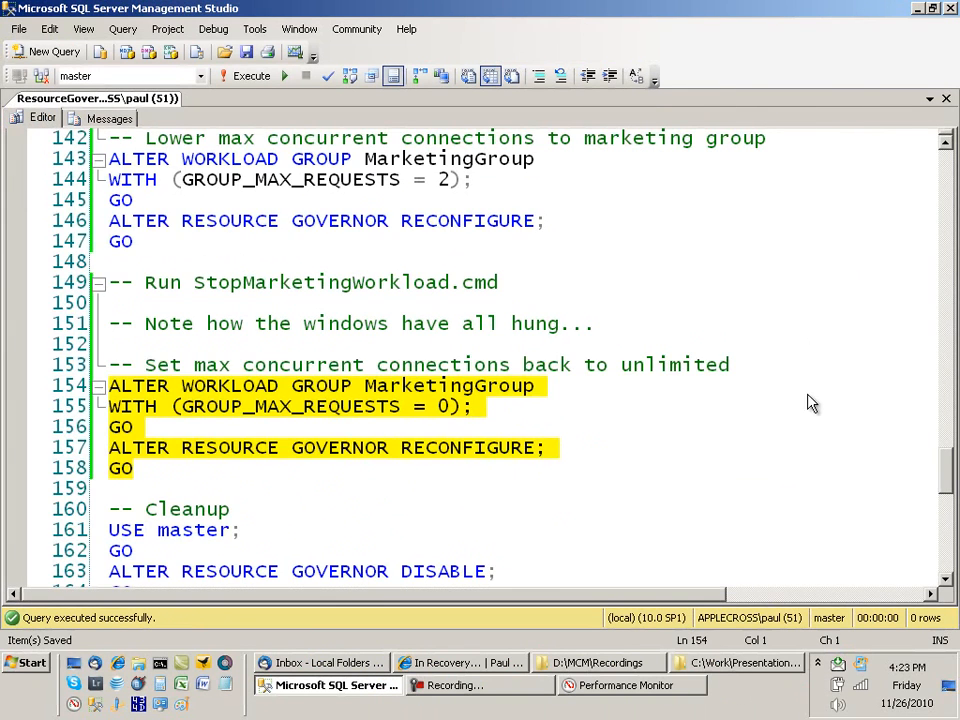
scroll(670, 338, down, 1)
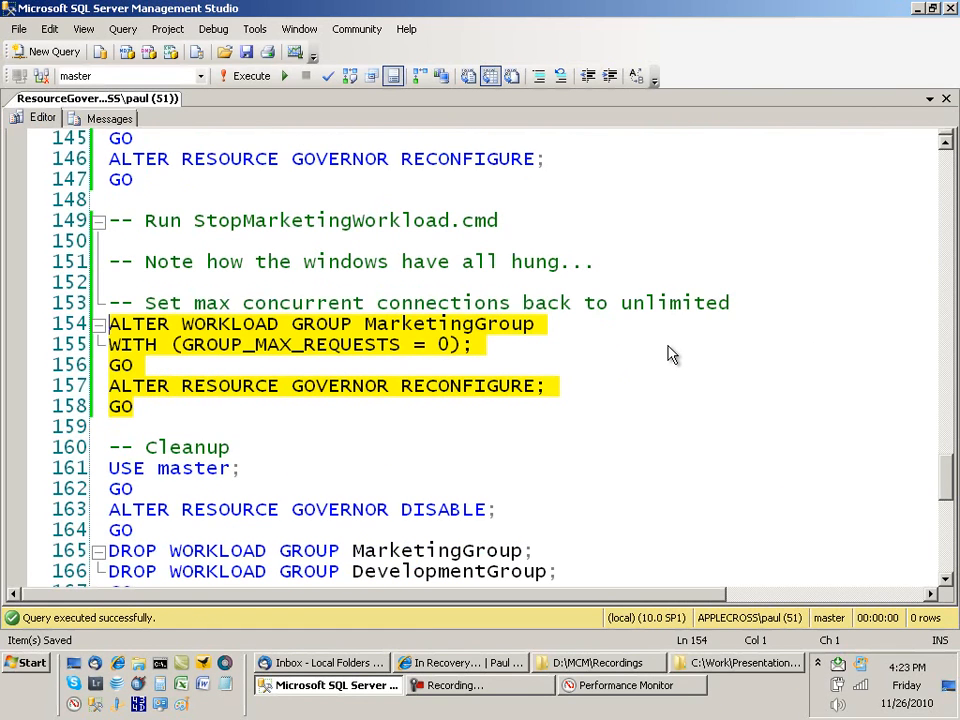
scroll(656, 370, down, 3)
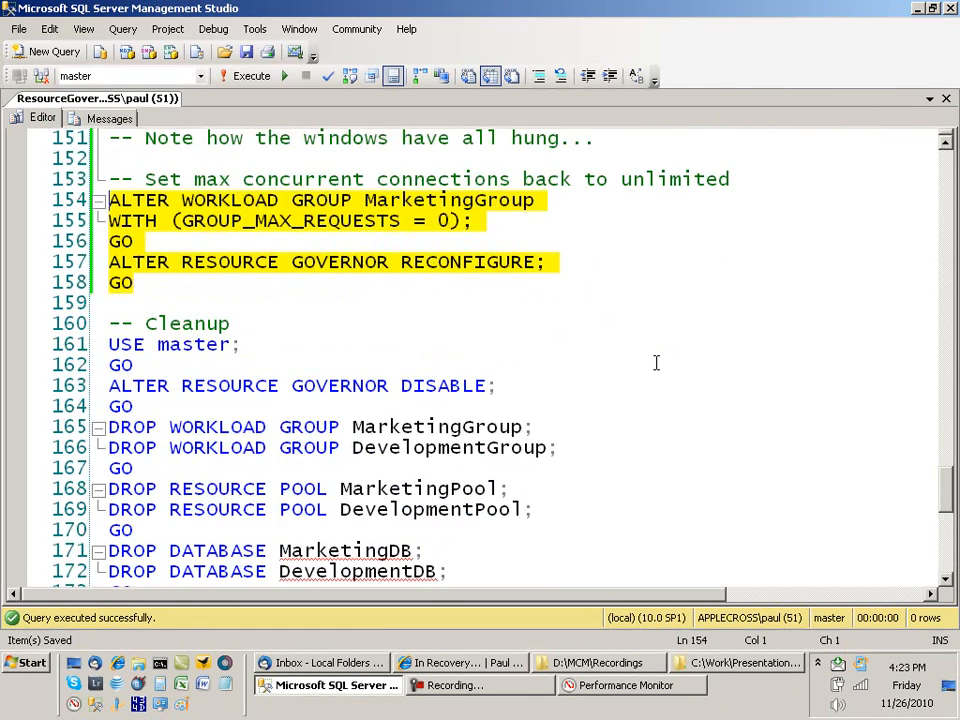
scroll(652, 355, down, 1)
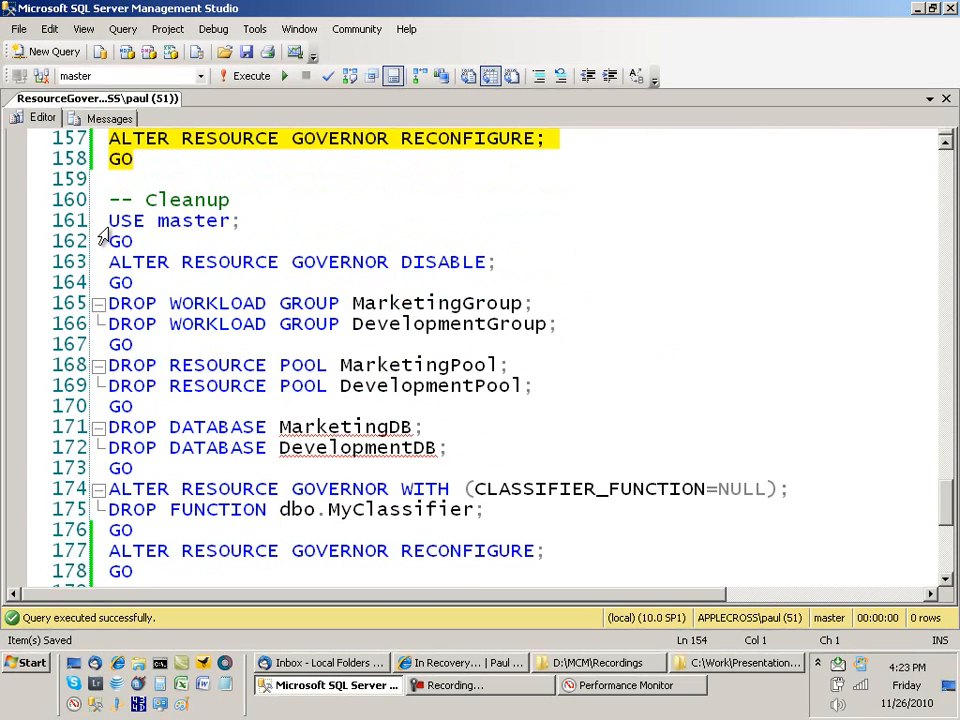
drag(100, 229, 199, 527)
key(F5)
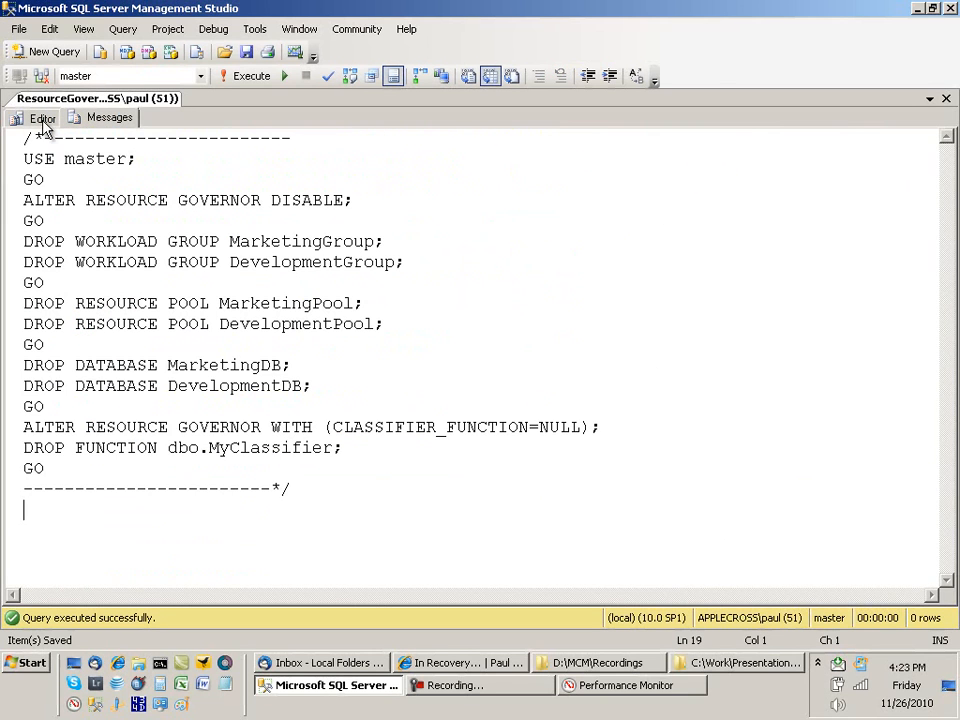
Step: Run the final RECONFIGURE statement on lines 177–178
click(43, 122)
drag(133, 572, 121, 551)
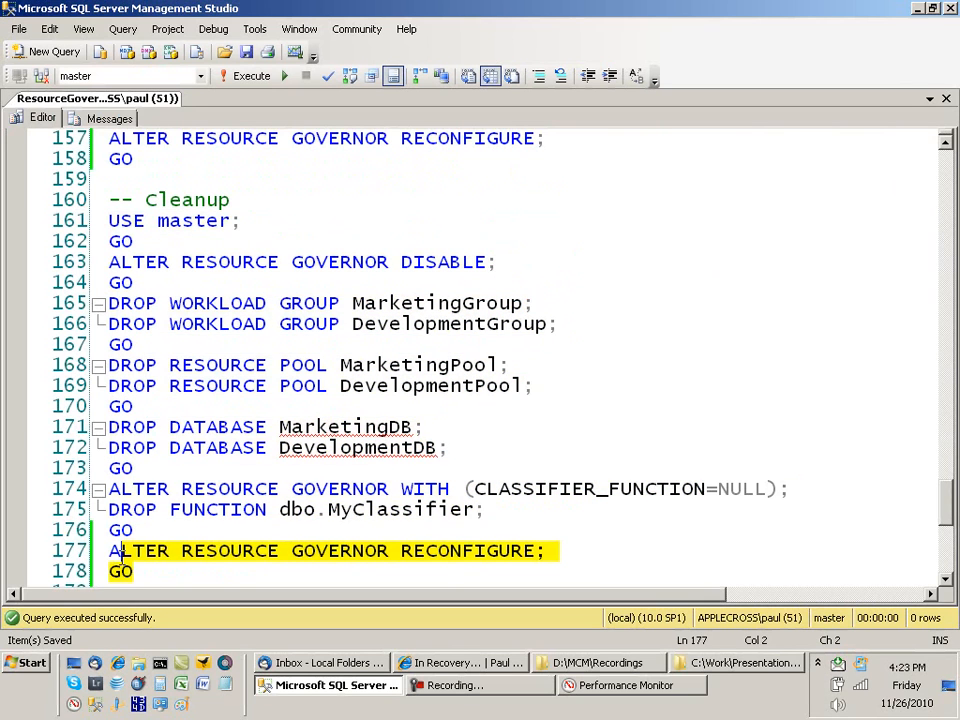
key(F5)
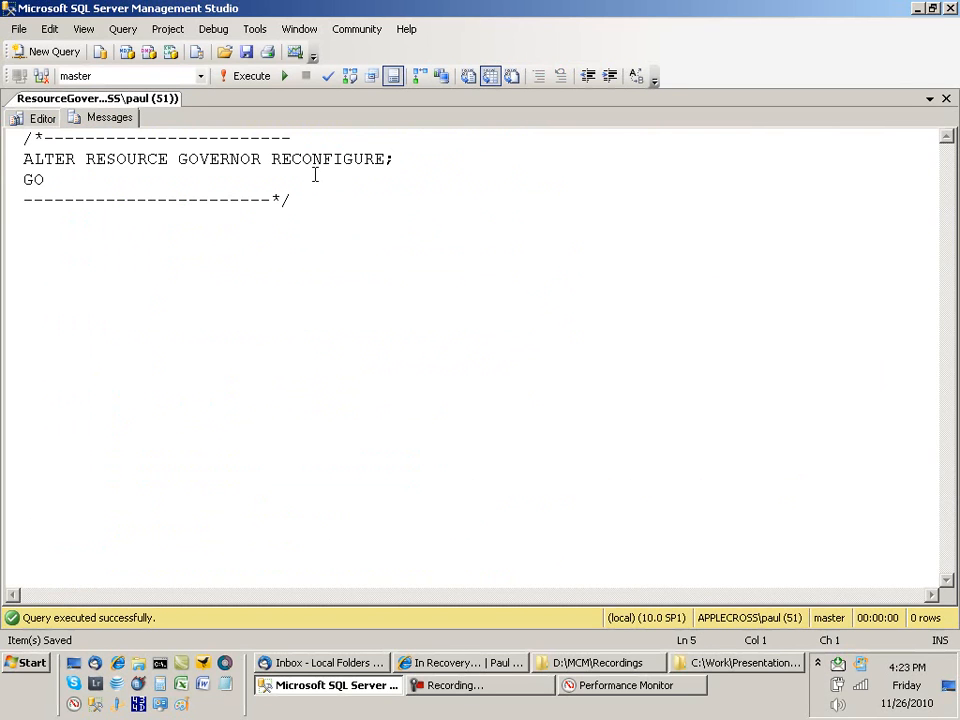
click(43, 117)
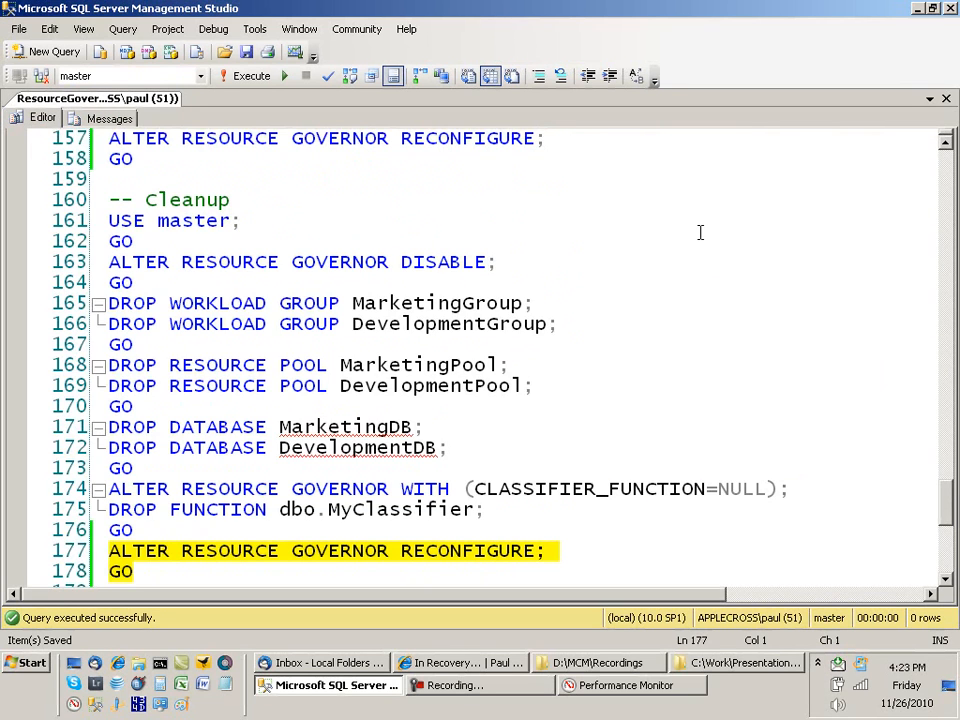